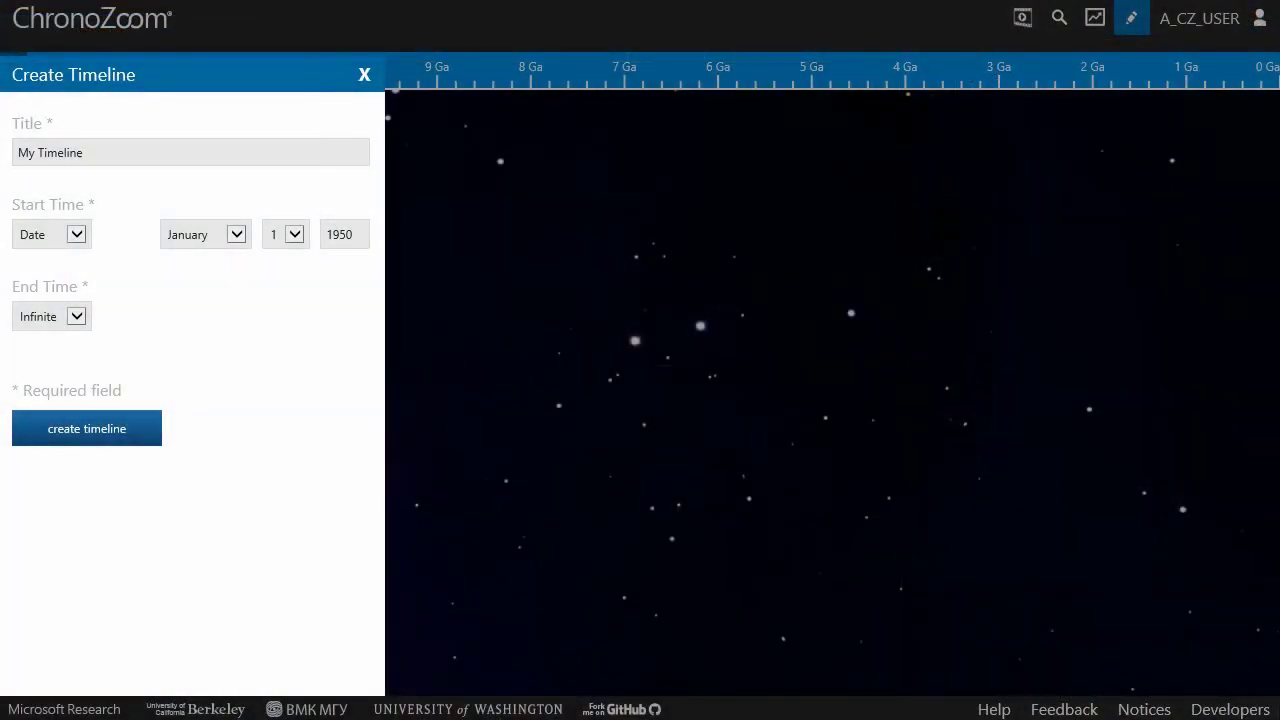
Replace the new timeline's title with "4000 Years of Human Conflict"
left_click(84, 152)
key("BackSpace")
key("BackSpace")
key("BackSpace")
key("BackSpace")
key("BackSpace")
key("BackSpace")
key("BackSpace")
key("BackSpace")
key("BackSpace")
key("BackSpace")
key("BackSpace")
type("4000 Years of Human Confli")
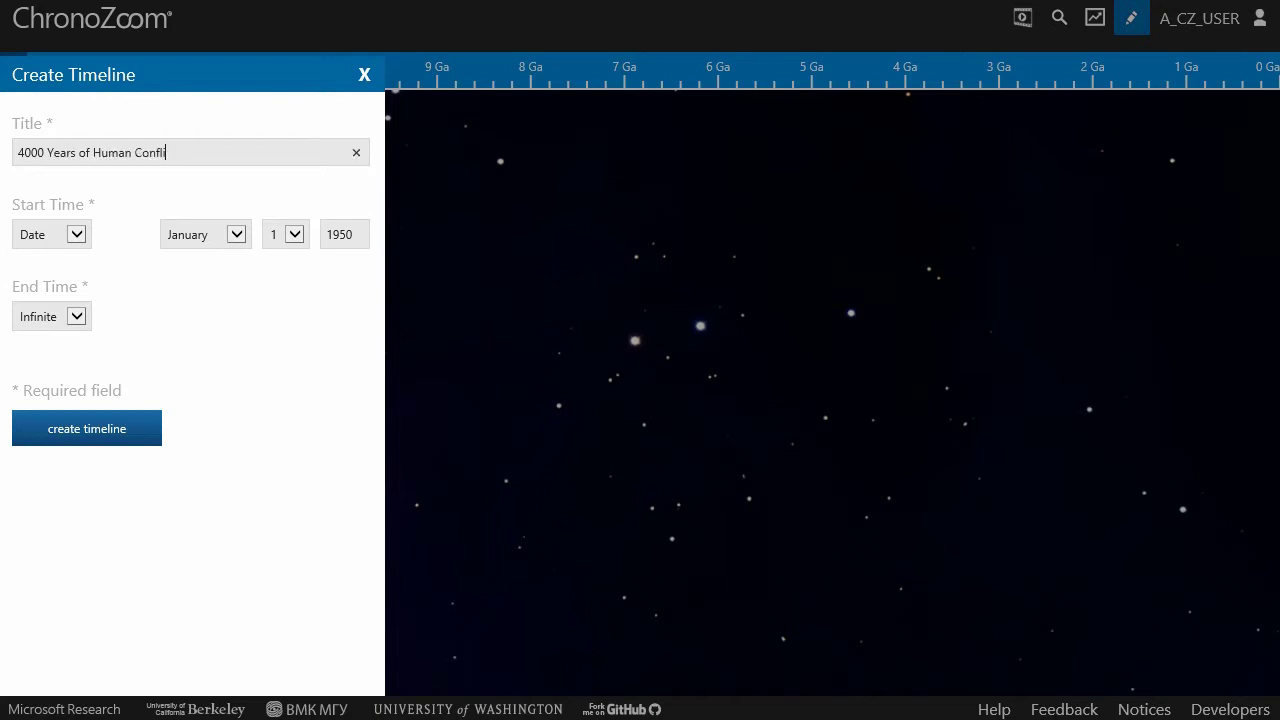
type("ct")
Set the timeline's start time to the year 2000 BCE and create the timeline
key("Tab")
key("alt+Down")
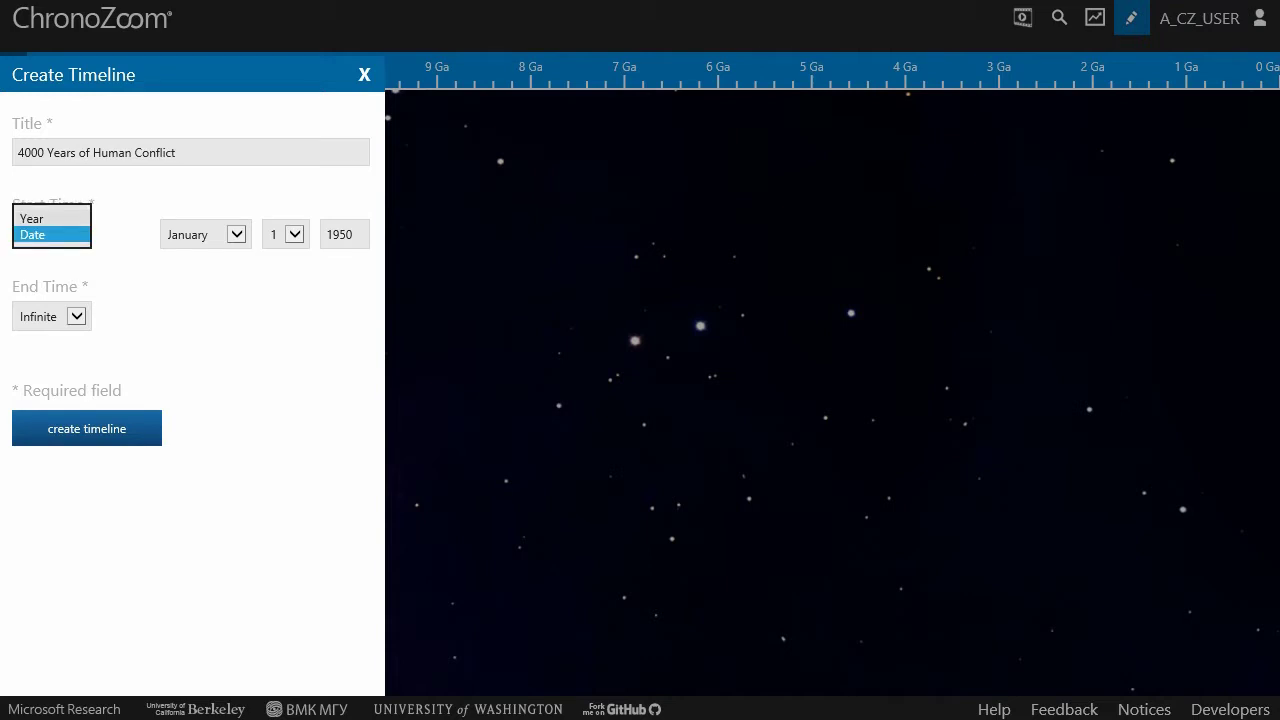
key("Up")
key("Return")
key("Tab")
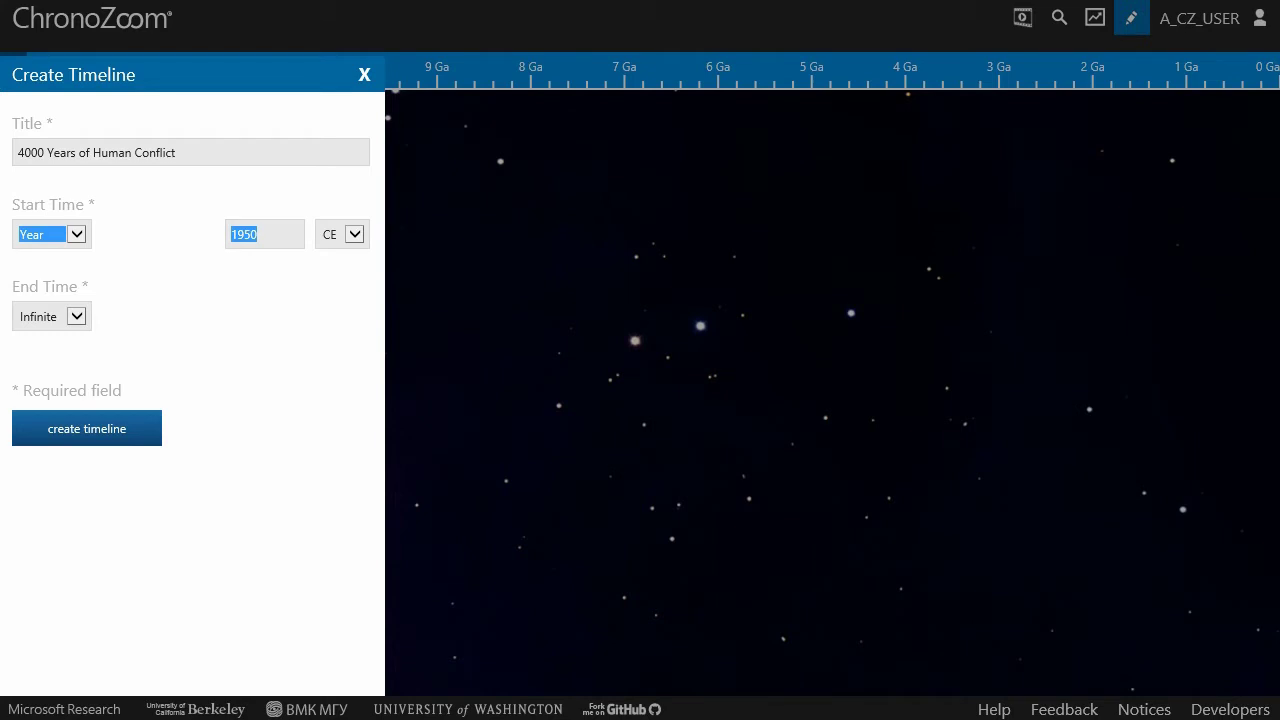
type("2000")
key("Tab")
key("alt+Down")
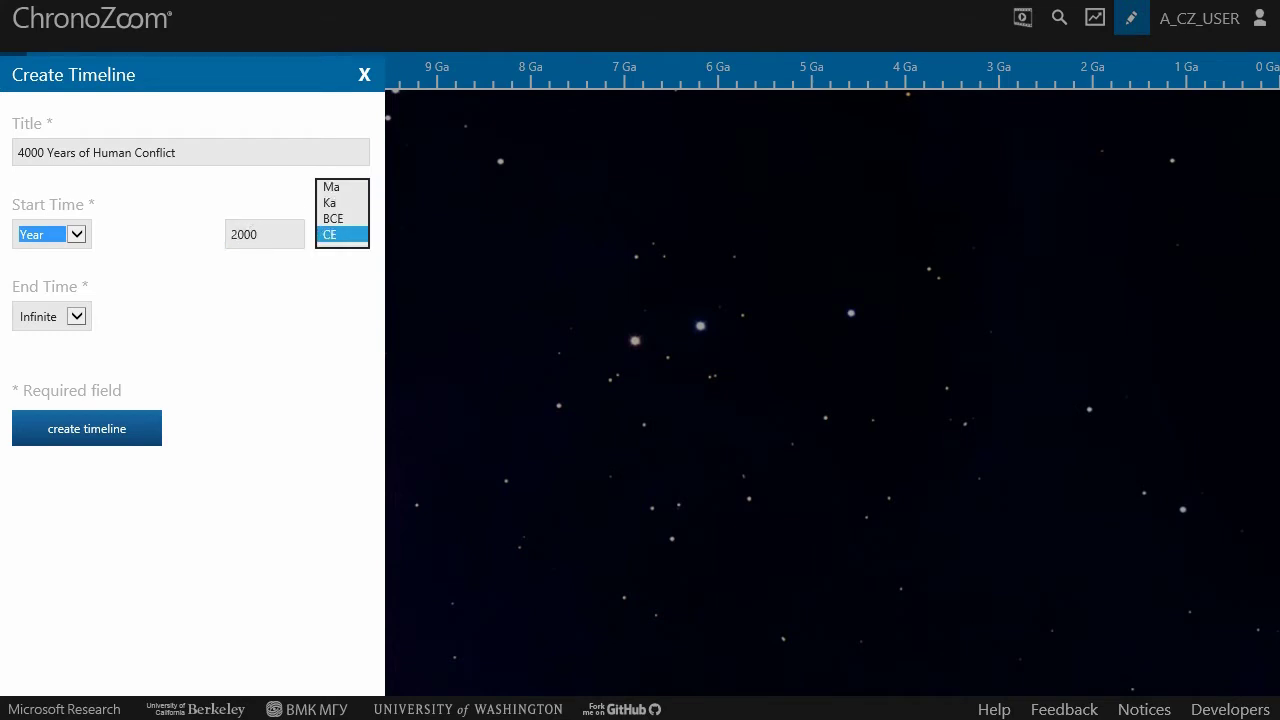
key("Up")
key("Return")
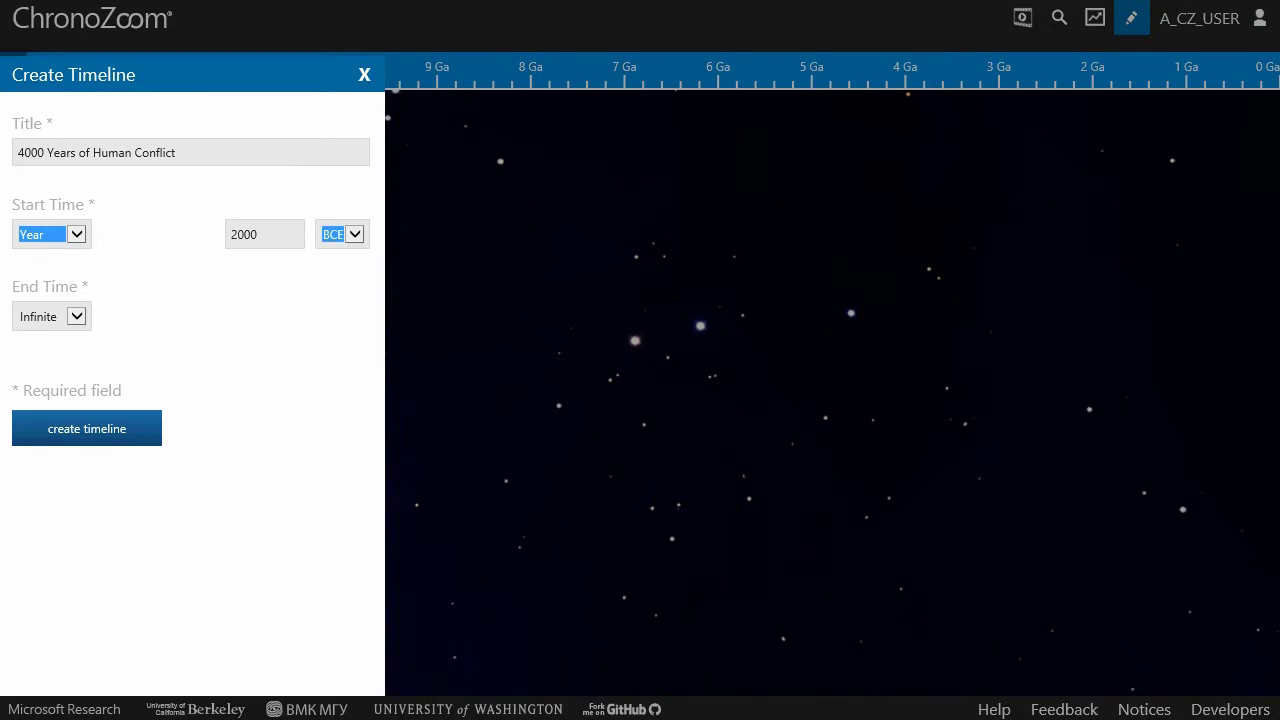
key("Tab")
key("Tab")
key("Return")
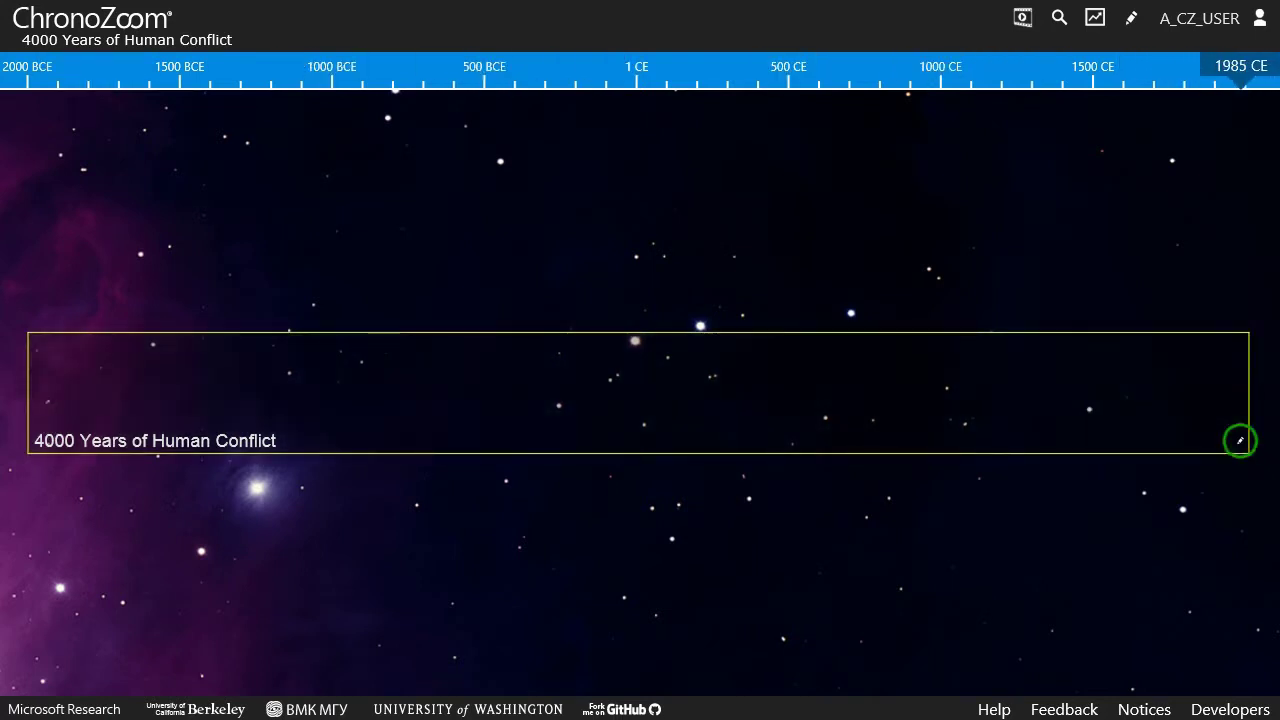
Edit the timeline's title to read "Four Thousand Years of Human Conflict" and update the timeline
left_click(1240, 440)
double_click(30, 152)
type("Four ")
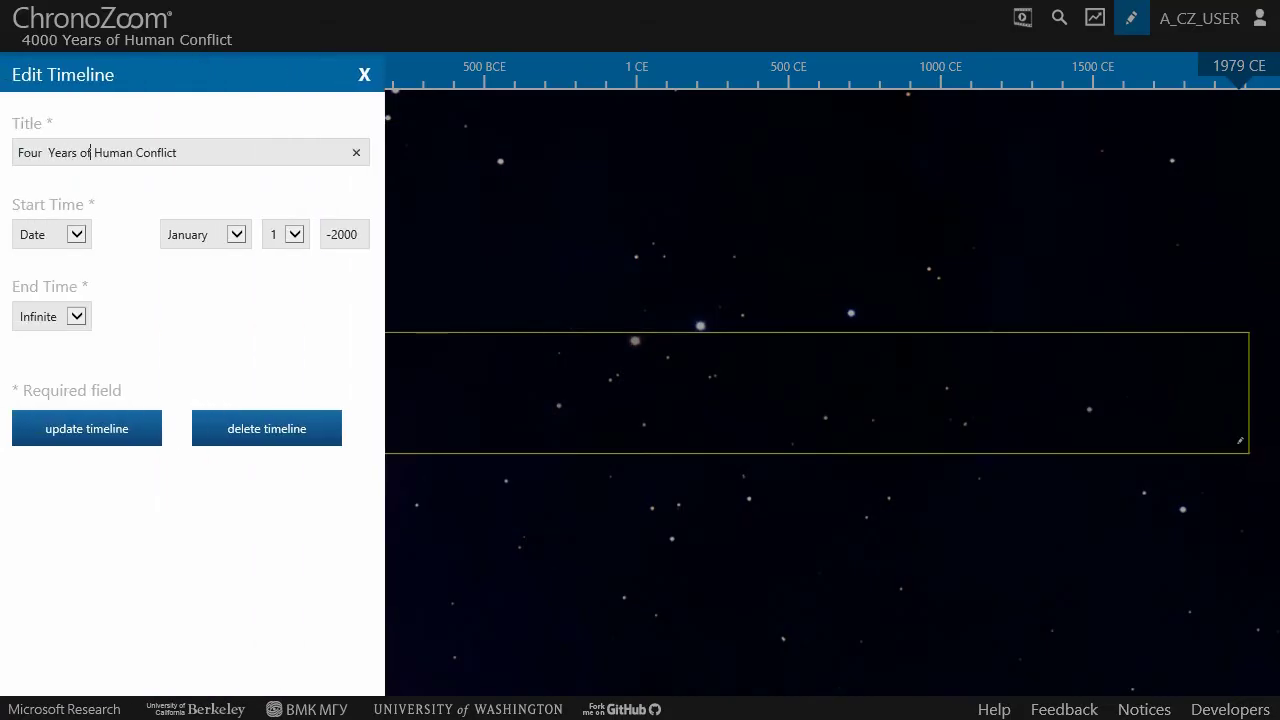
type("Thousand")
left_click(87, 428)
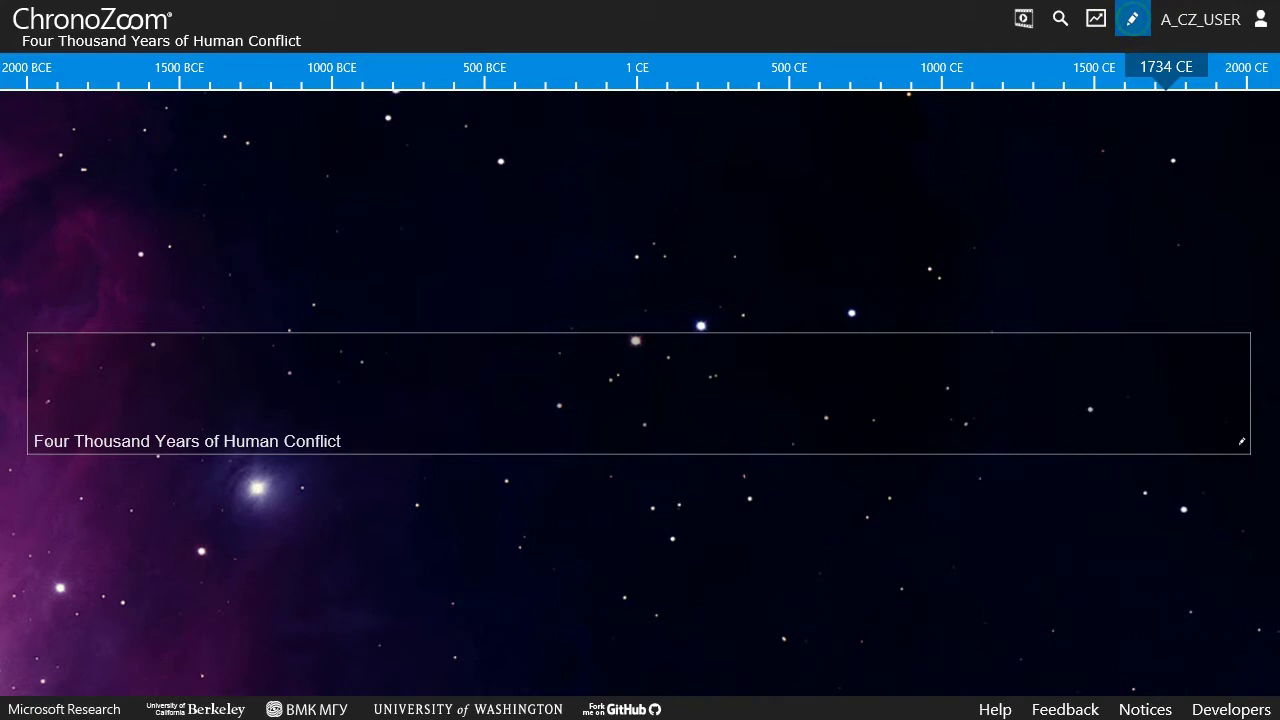
Start a new exhibit inside the timeline and title it "Battle of the Ten Kings"
left_click(1132, 19)
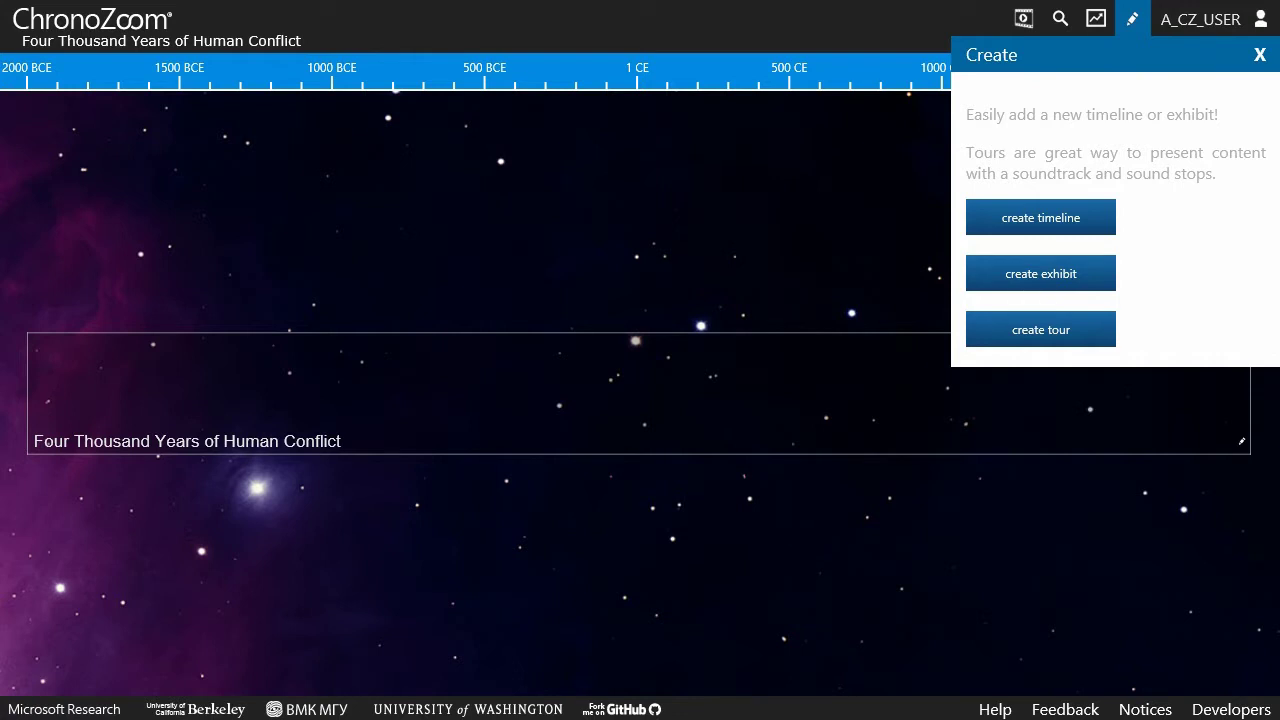
left_click(1041, 274)
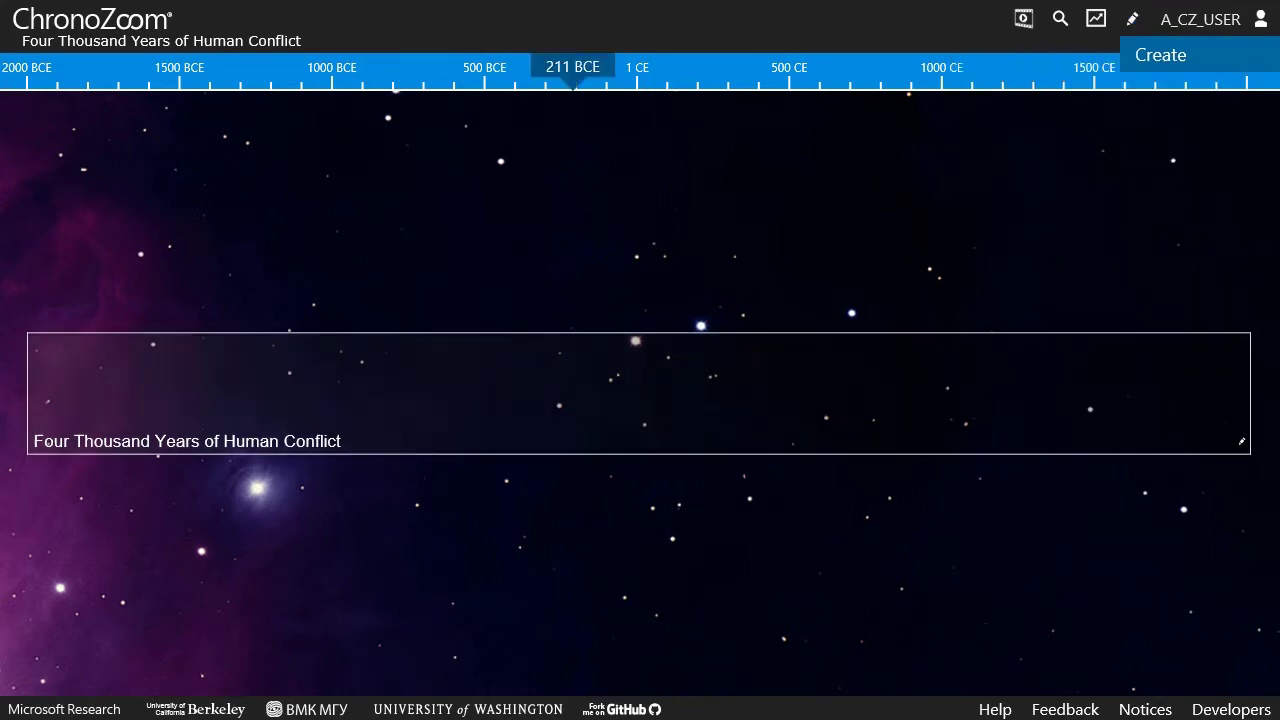
left_click(340, 394)
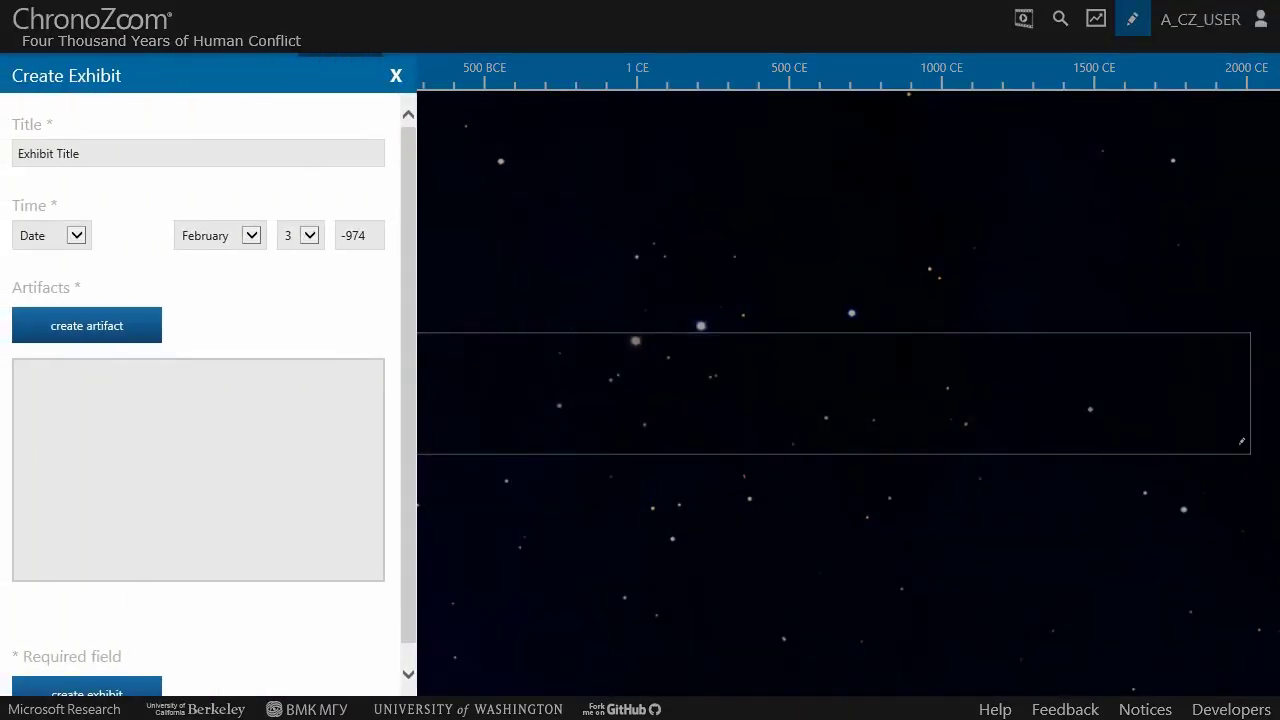
left_click(48, 153)
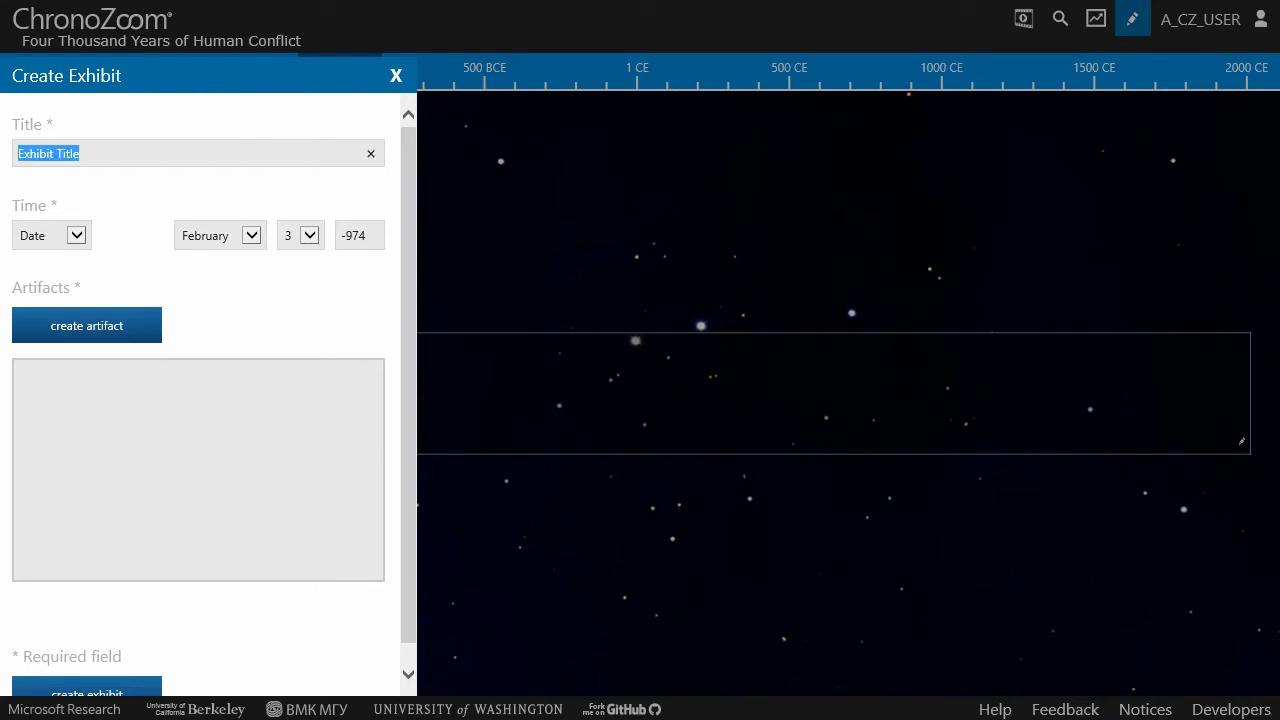
type("Battle o")
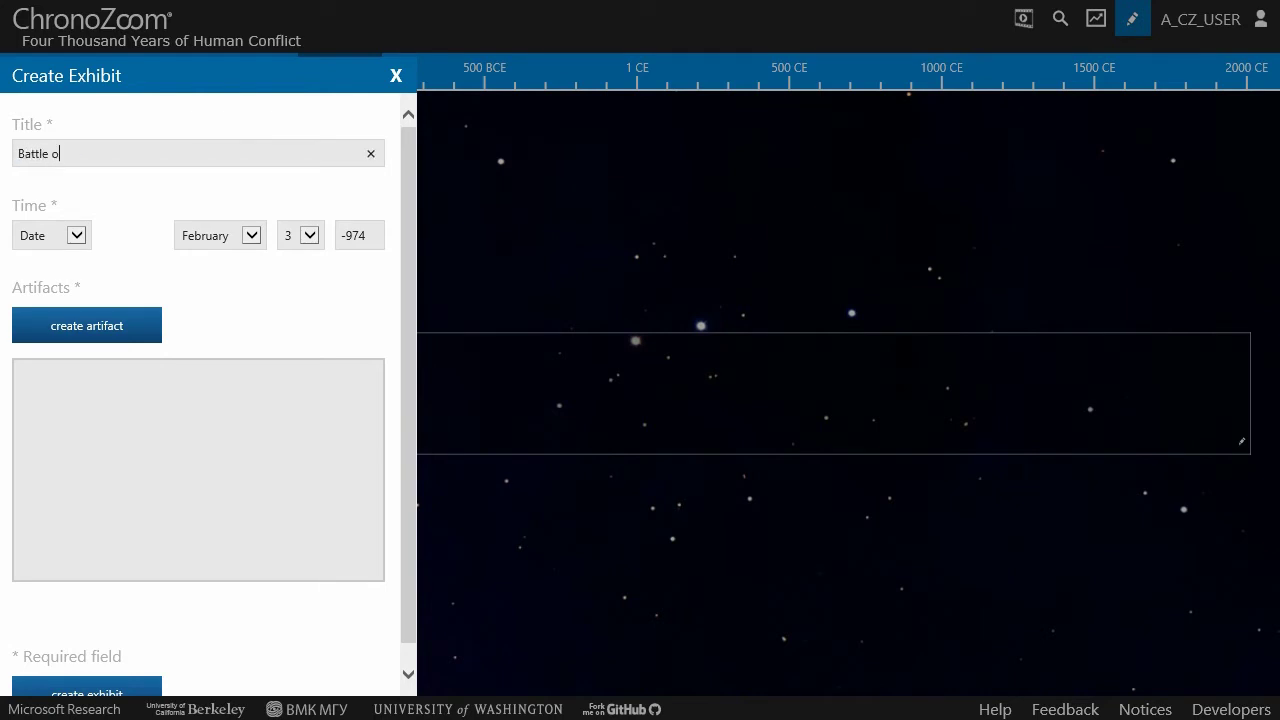
type("f the Ten Kings")
Set the exhibit's time to the year 1700 BCE
left_click(76, 236)
left_click(50, 219)
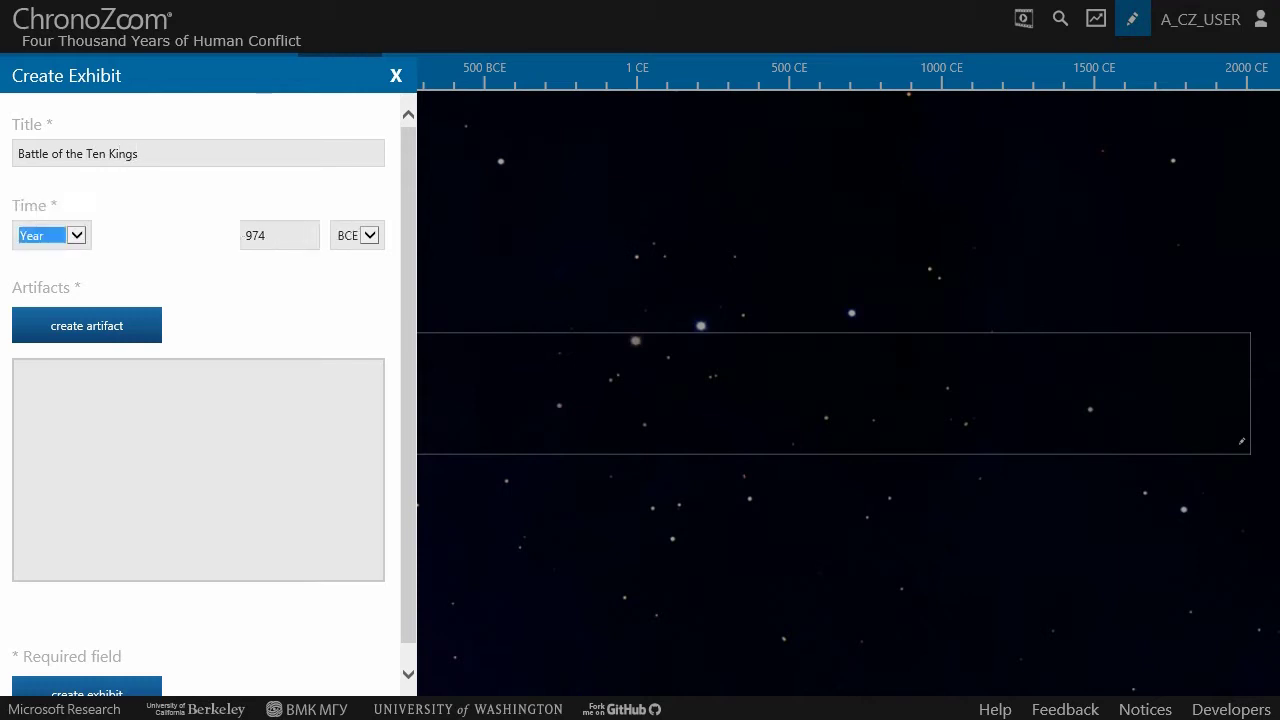
key("Tab")
type("1700")
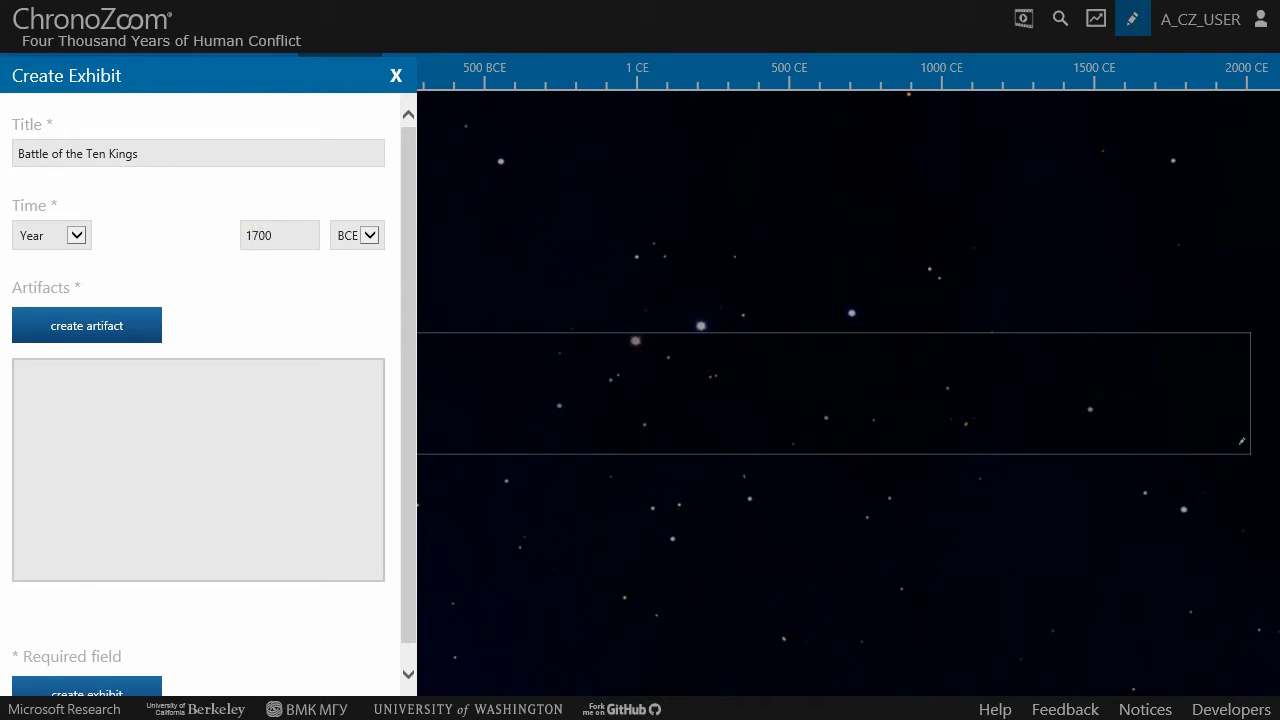
Start a new artifact for the exhibit and import the India map image from a Bing image search for "Battle of the Ten Kings"
left_click(87, 325)
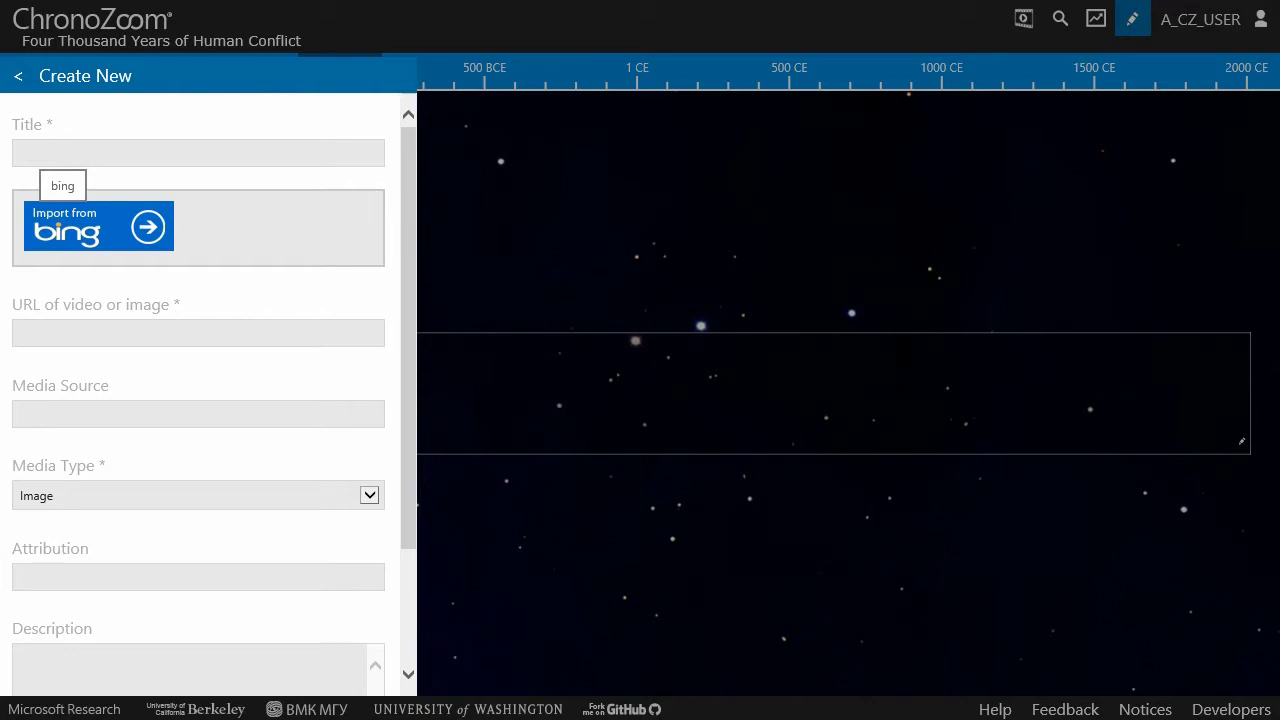
left_click(90, 226)
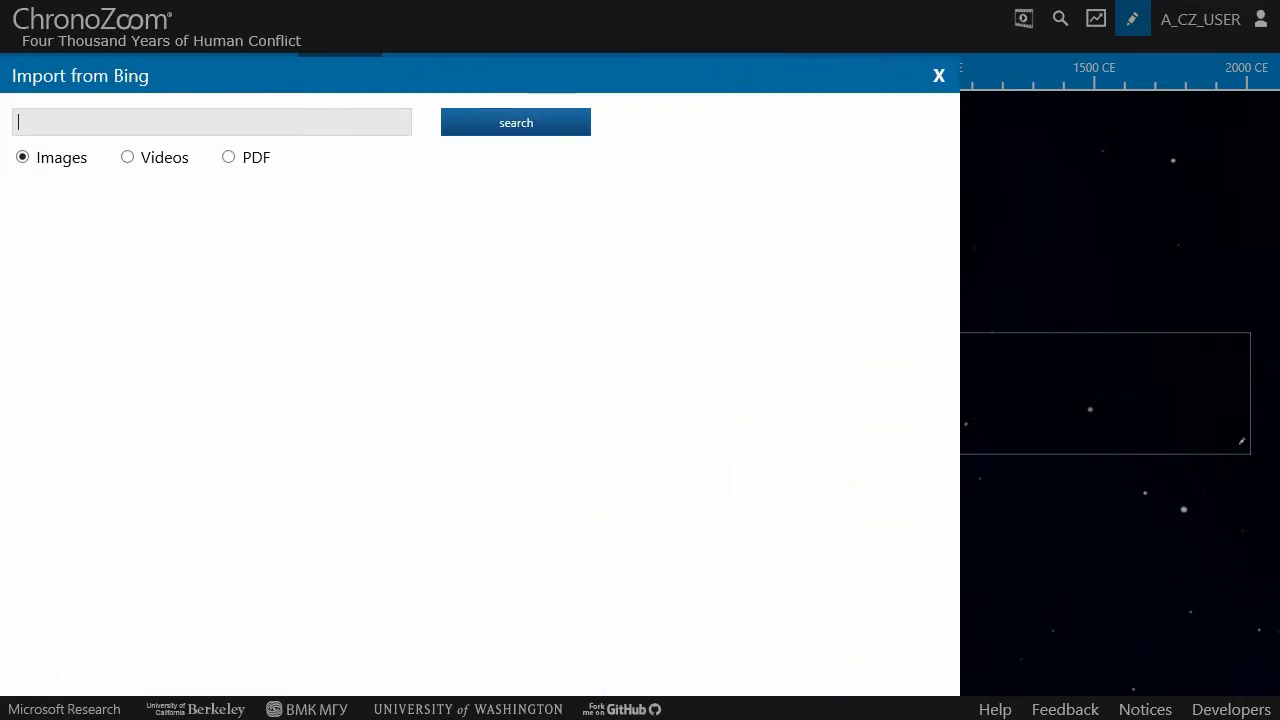
type("Battle of the Ten Kings")
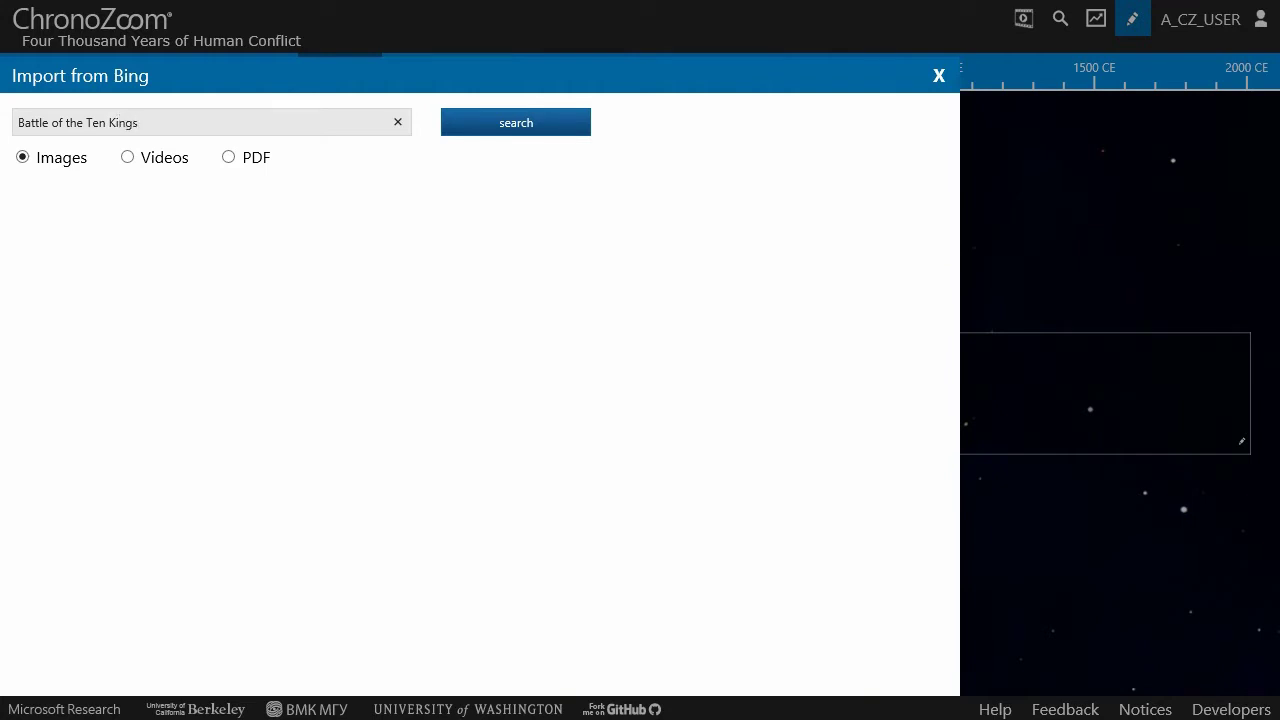
key("Return")
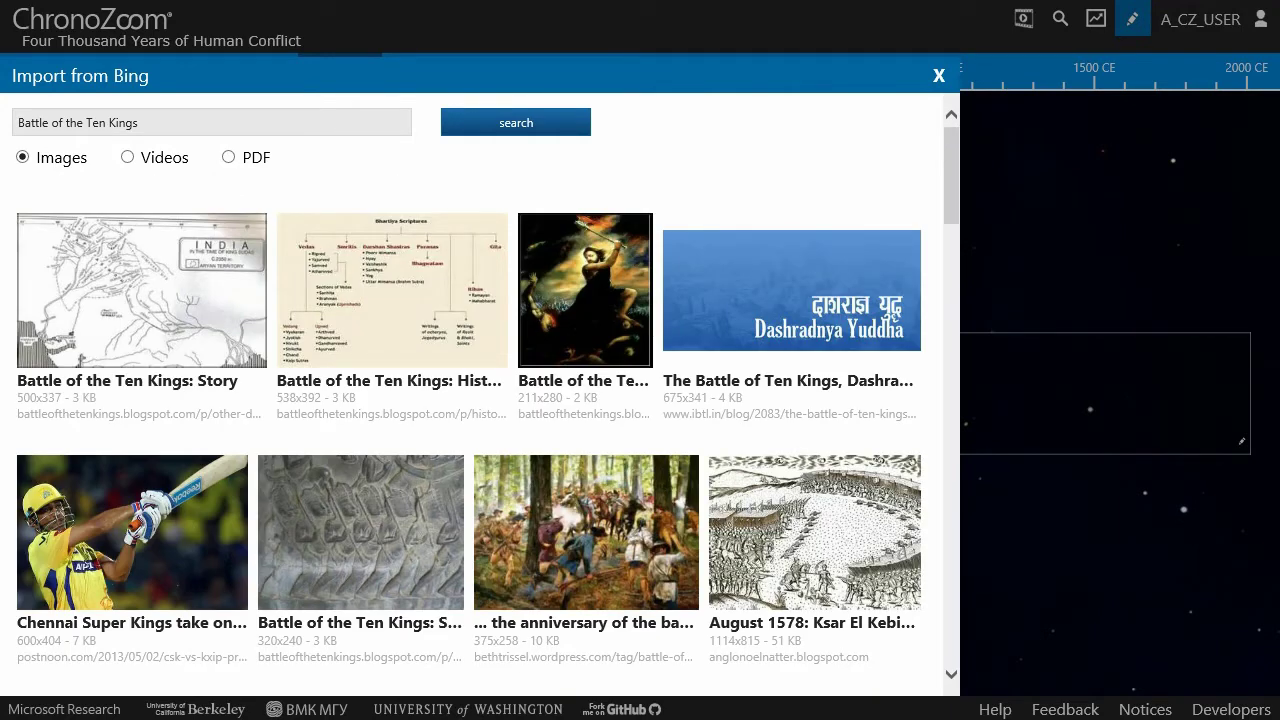
left_click(141, 290)
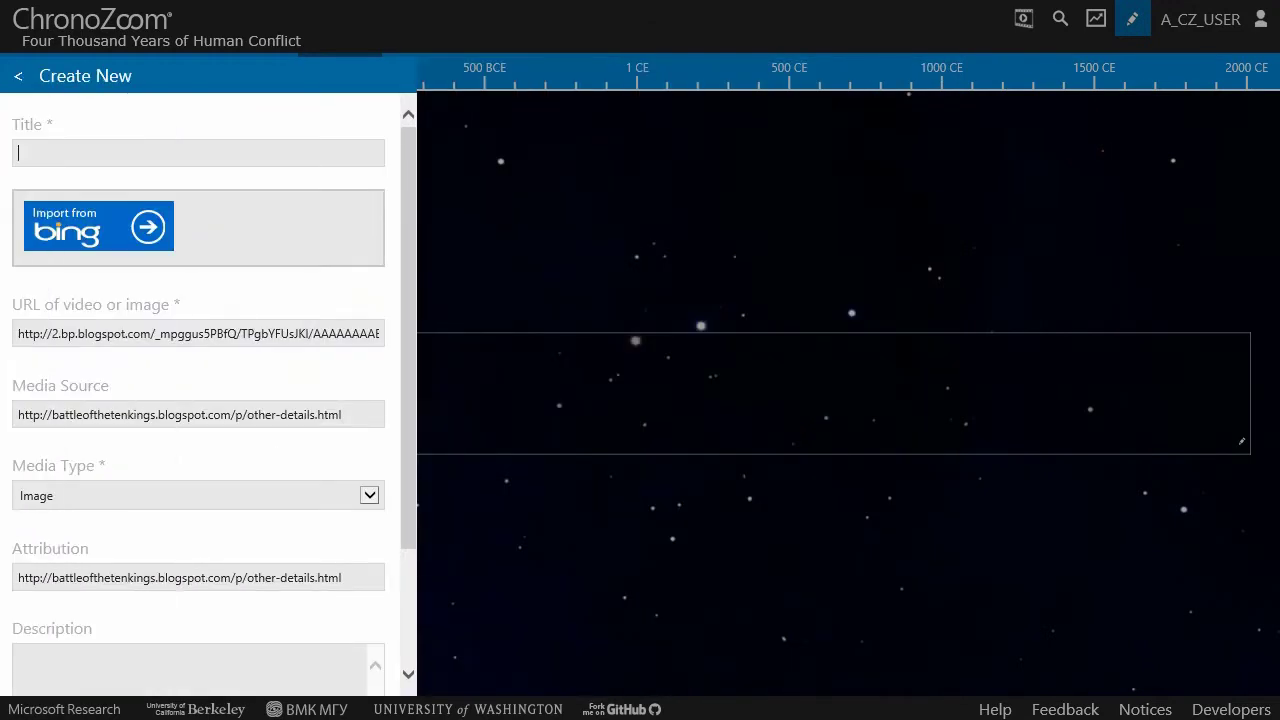
Create the artifact with title "Battle of the Ten Kings" and description "An image of the battle of the ten kings!", and finish creating the exhibit
type("Battle of the Ten Kings")
scroll(200, 390, "down", 3)
type("An image of the")
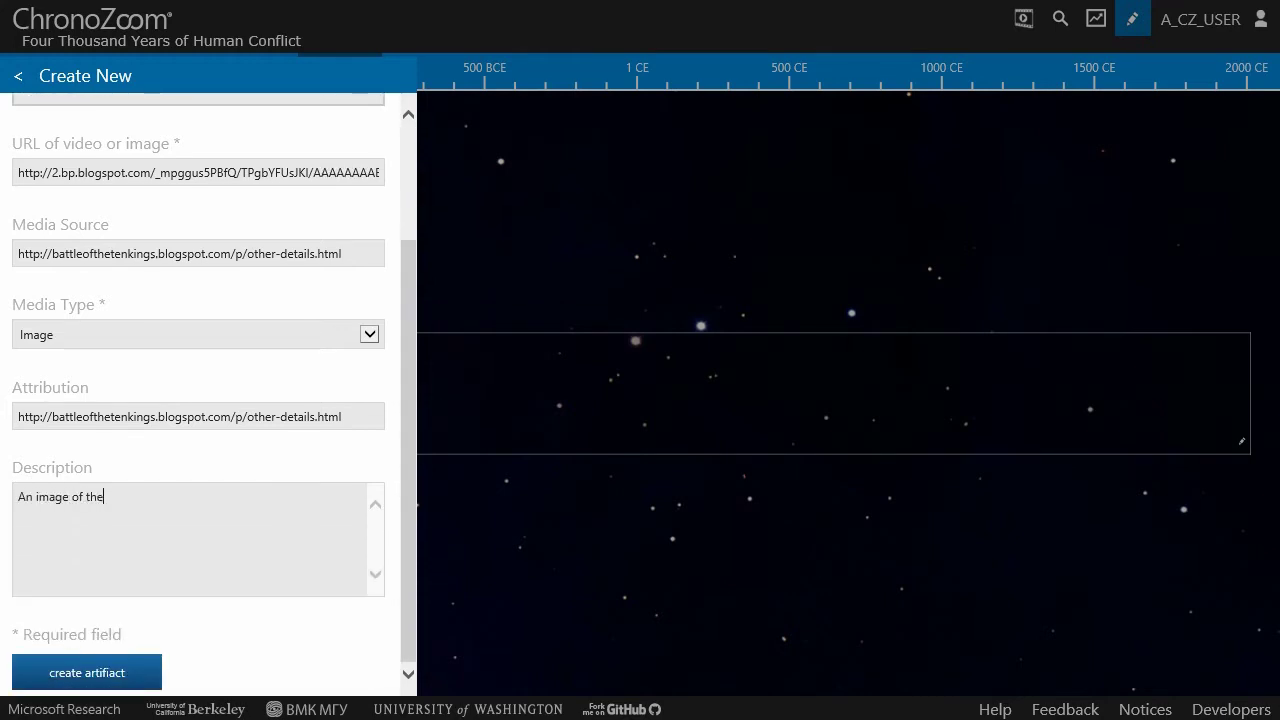
type(" battle of the ten kings!")
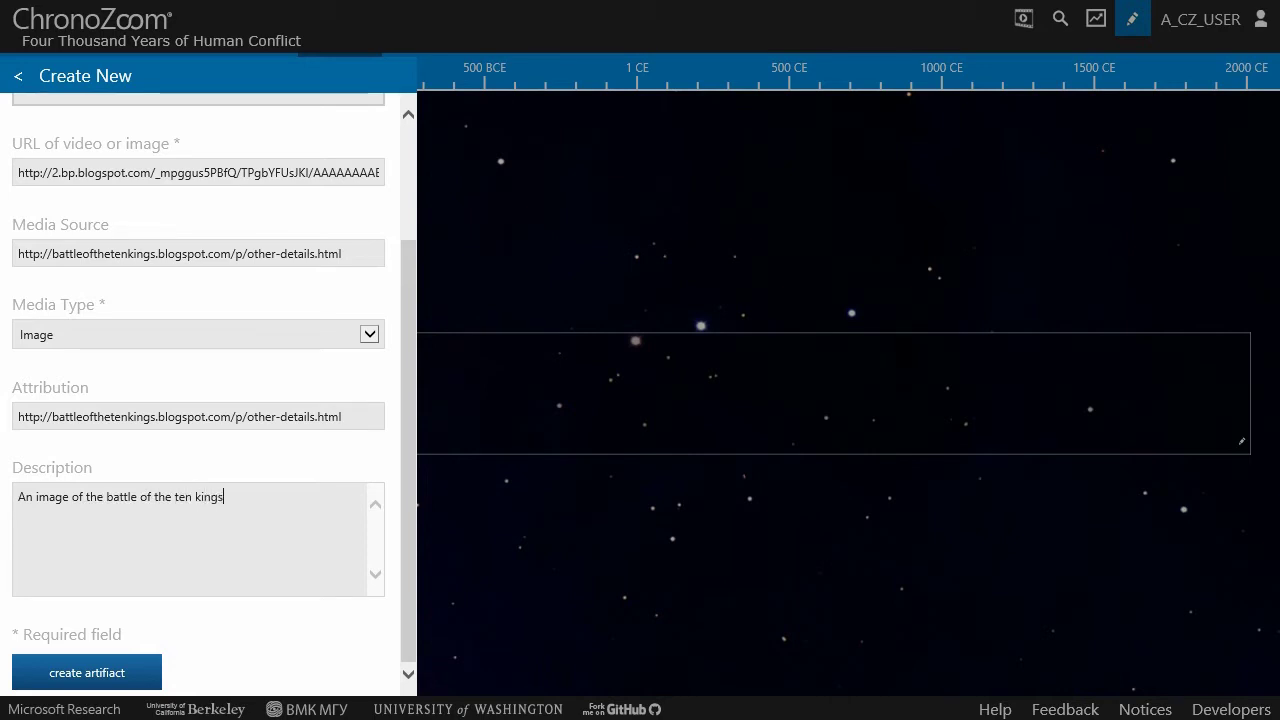
left_click(87, 672)
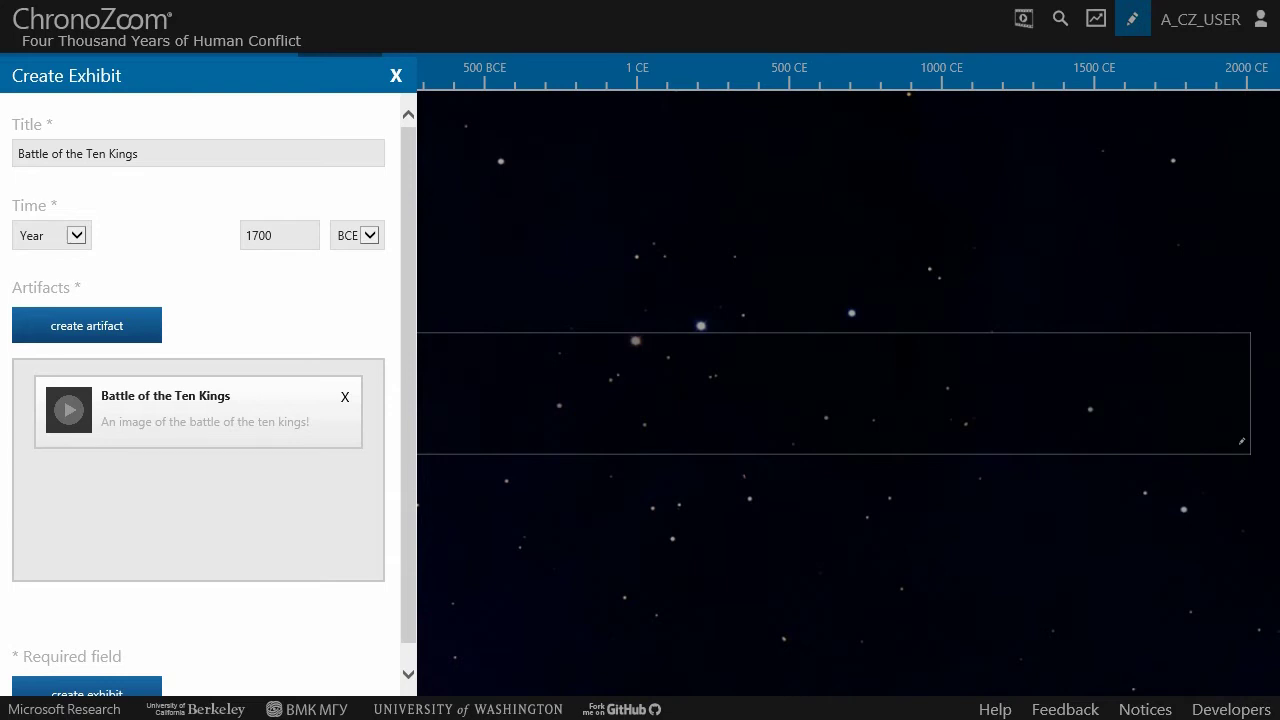
scroll(200, 390, "down", 1)
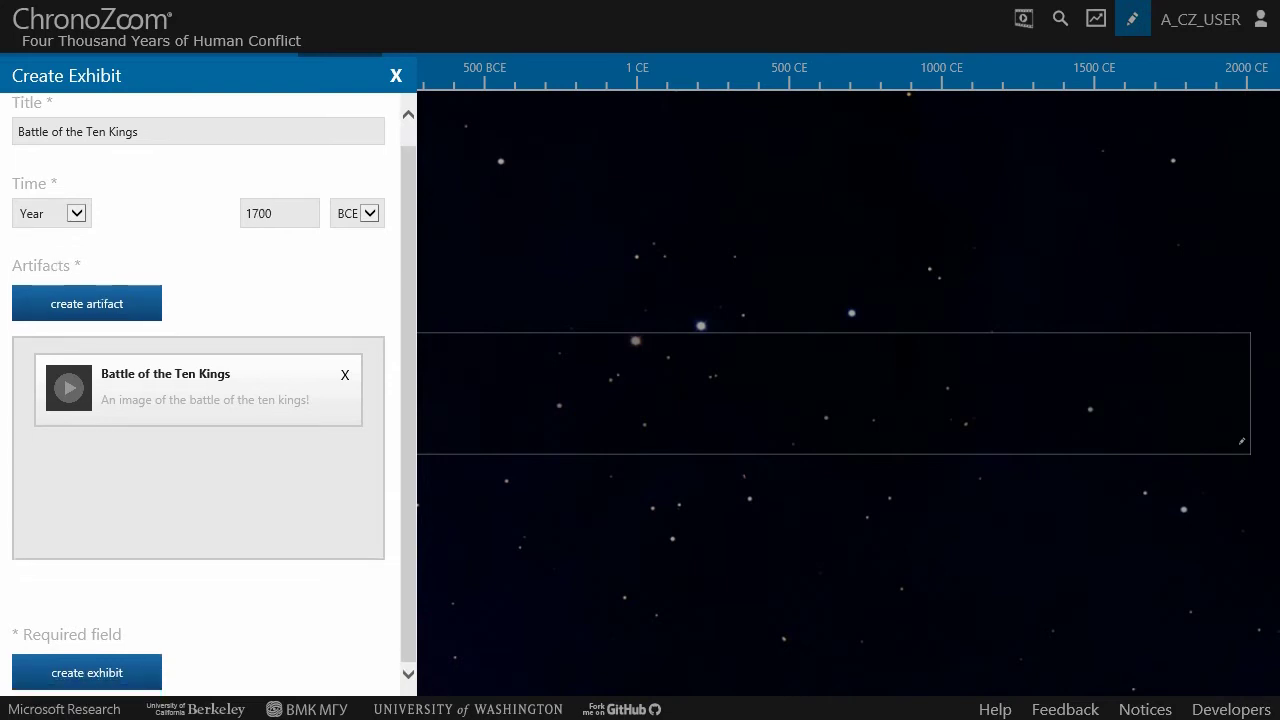
left_click(87, 673)
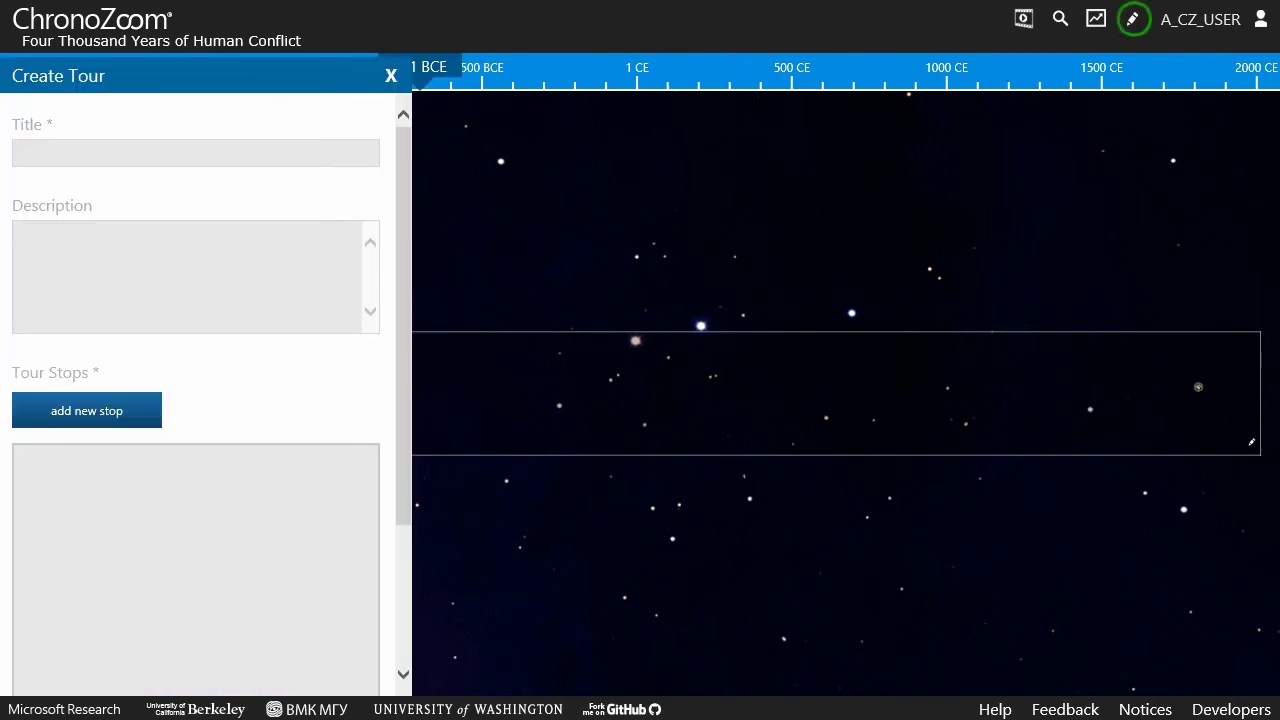
Title the new tour "Conflict" and describe it as "Thousands of years of wars"
type("Conflict")
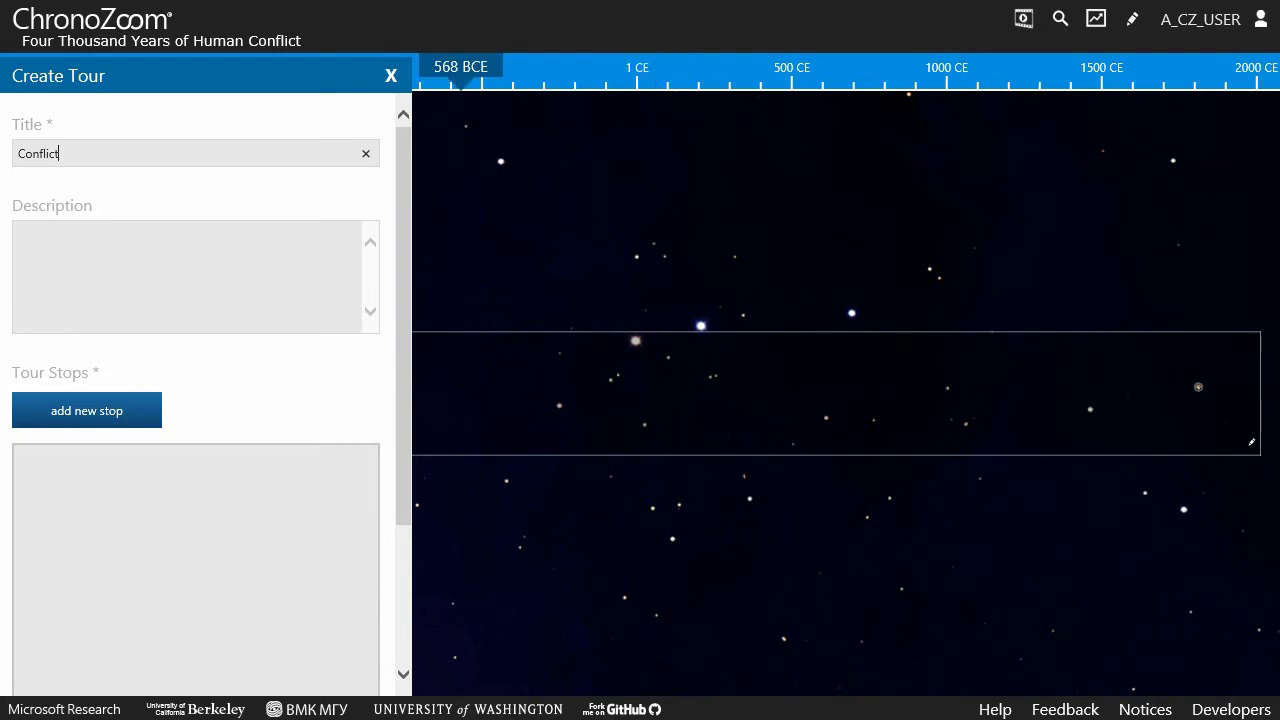
left_click(187, 276)
type("Thousands of years of wars")
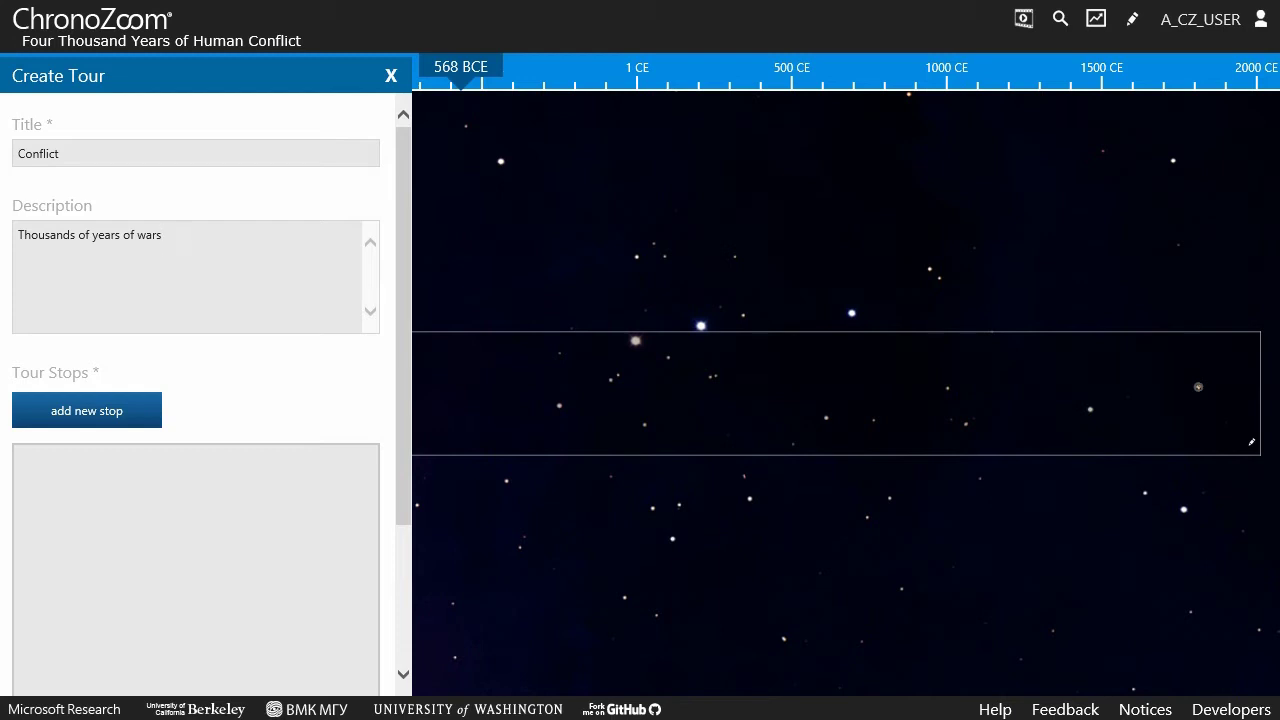
Add the Battle of the Ten Kings and Napoleon content items as tour stops
left_click(110, 412)
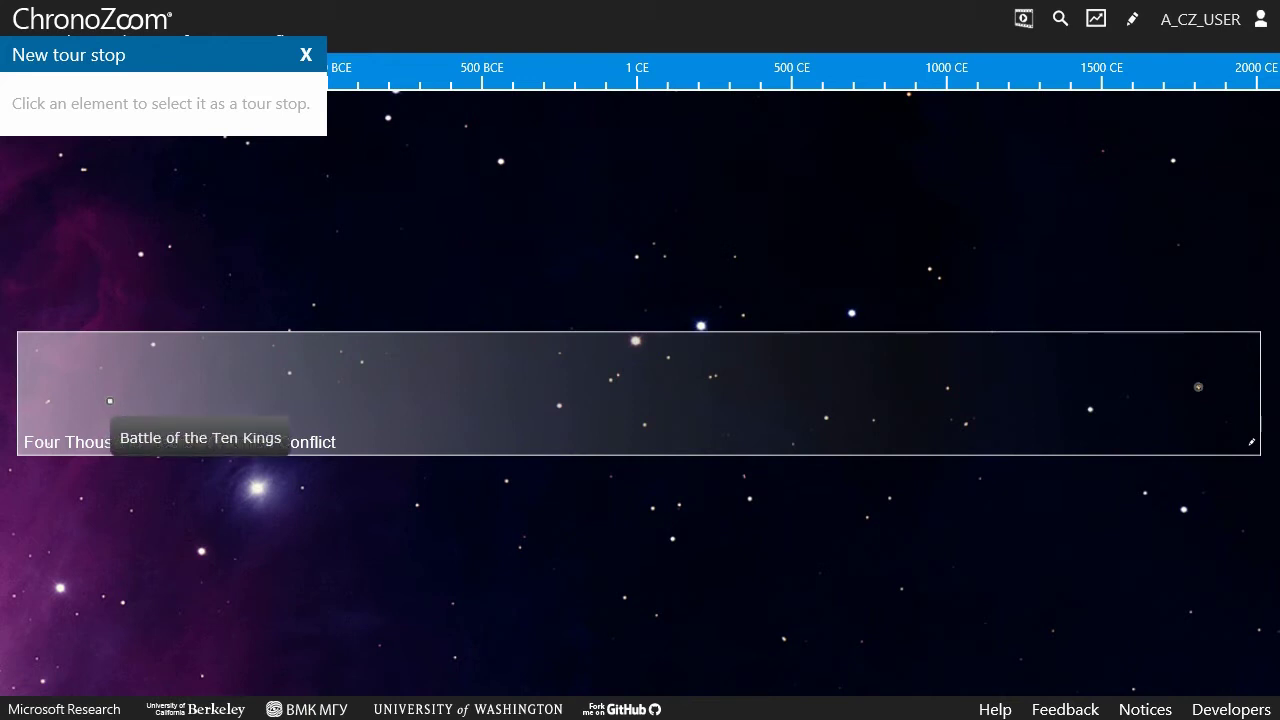
left_click(110, 401)
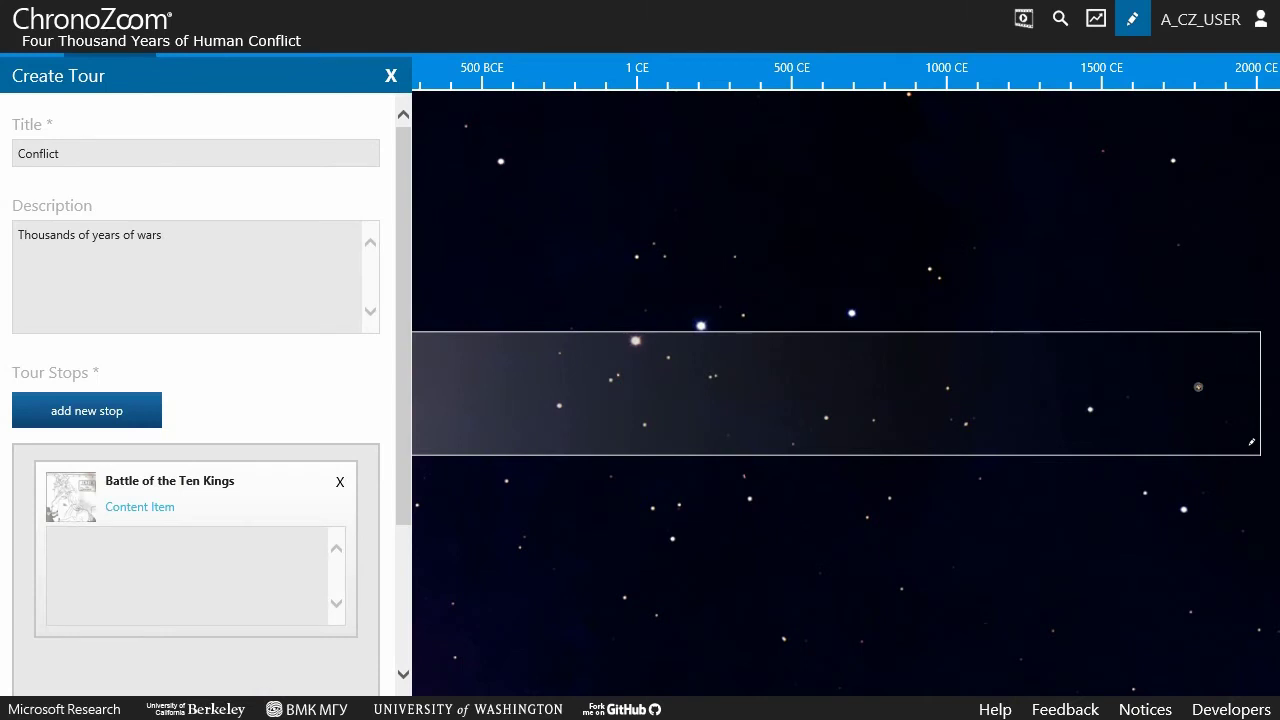
left_click(87, 410)
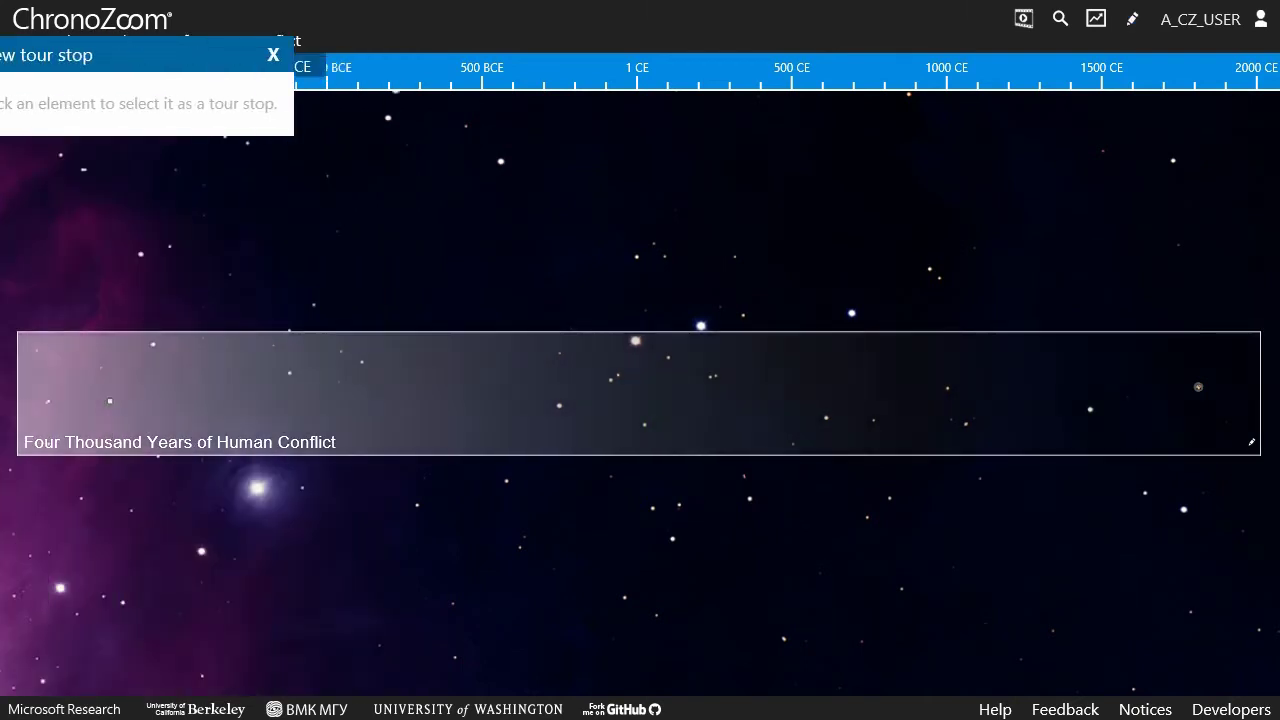
left_click(1251, 441)
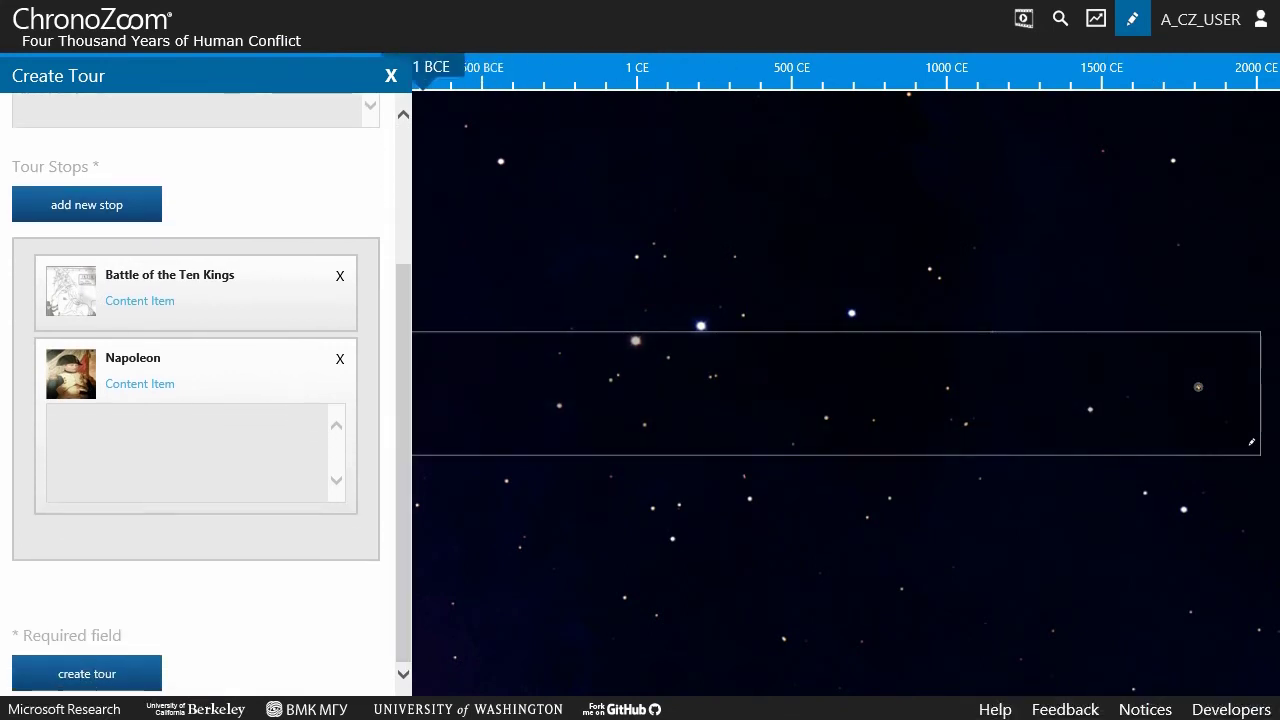
Rearrange the tour stops, ending with Battle of the Ten Kings ahead of Napoleon, and create the tour
left_click_drag(200, 370, 204, 289)
left_click_drag(200, 476, 192, 289)
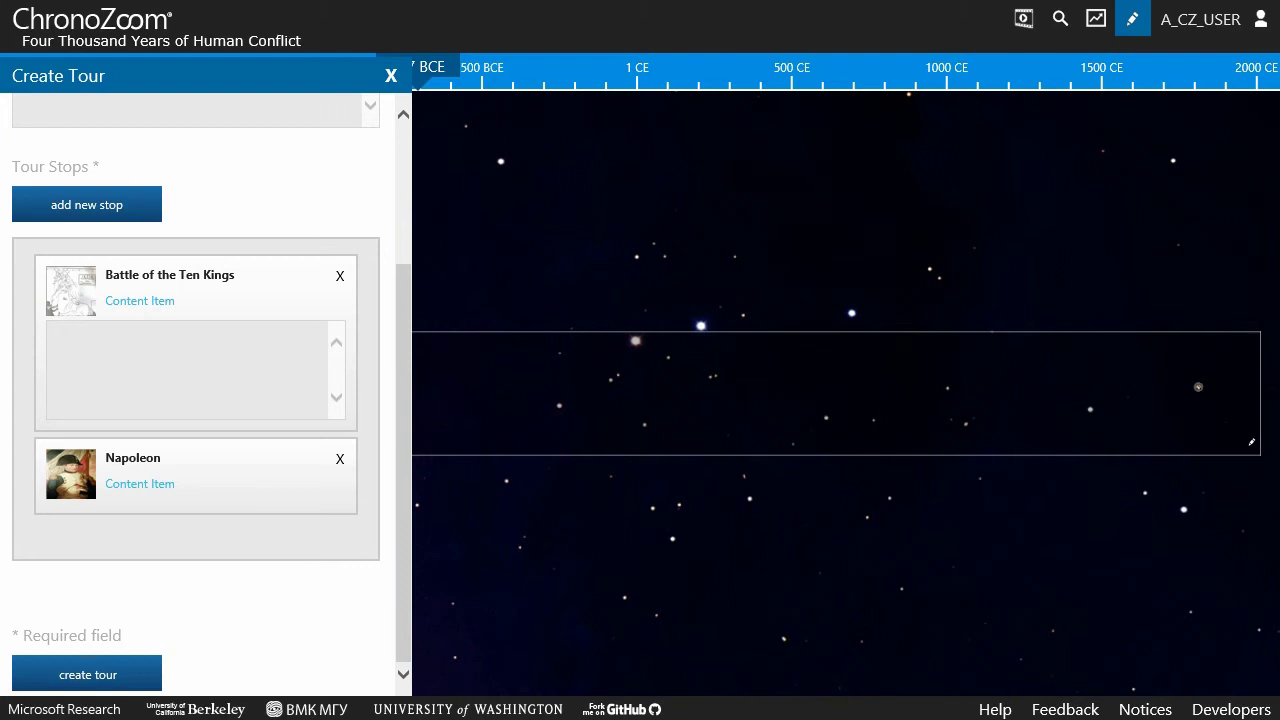
left_click(92, 673)
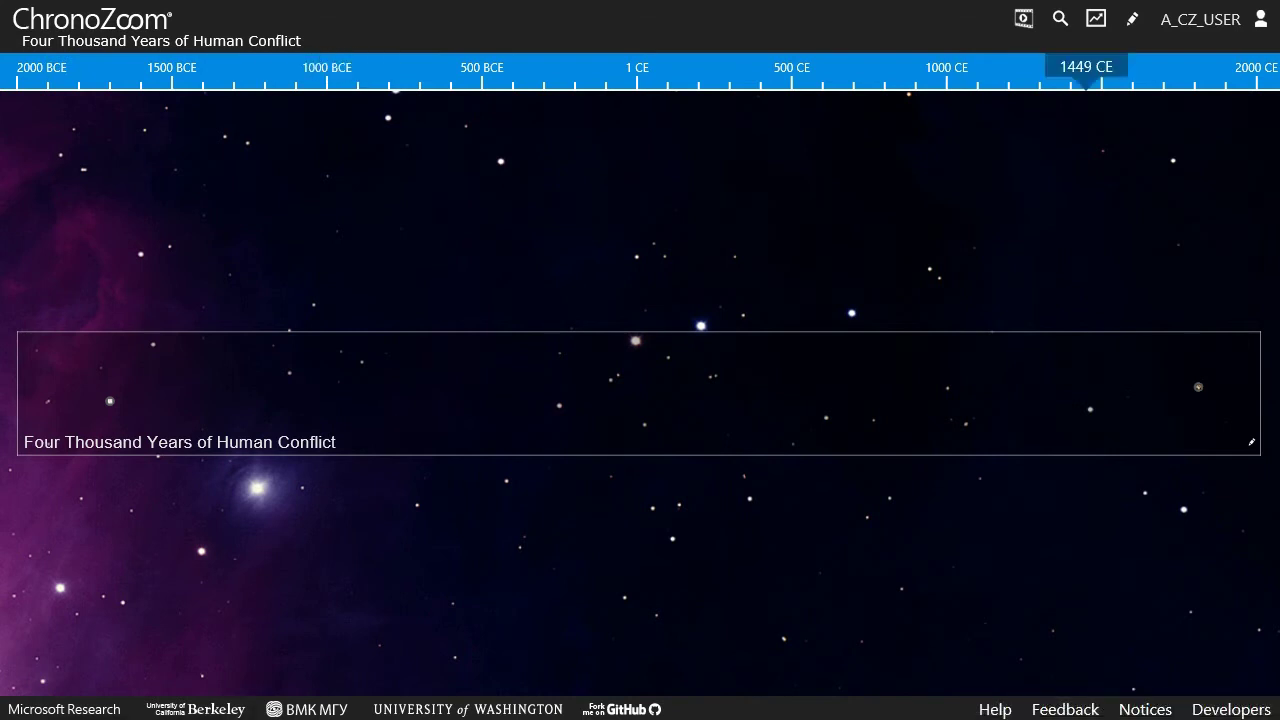
Play the Conflict tour from the list of tours
left_click(1023, 18)
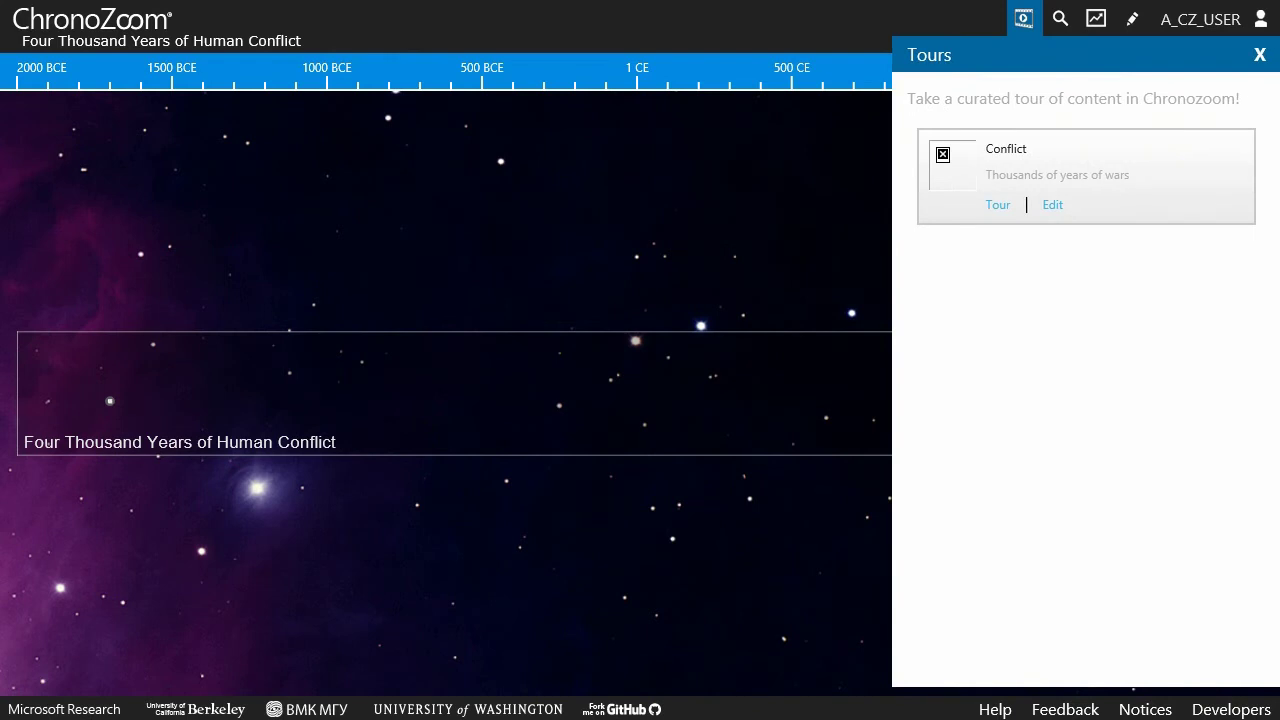
left_click(998, 204)
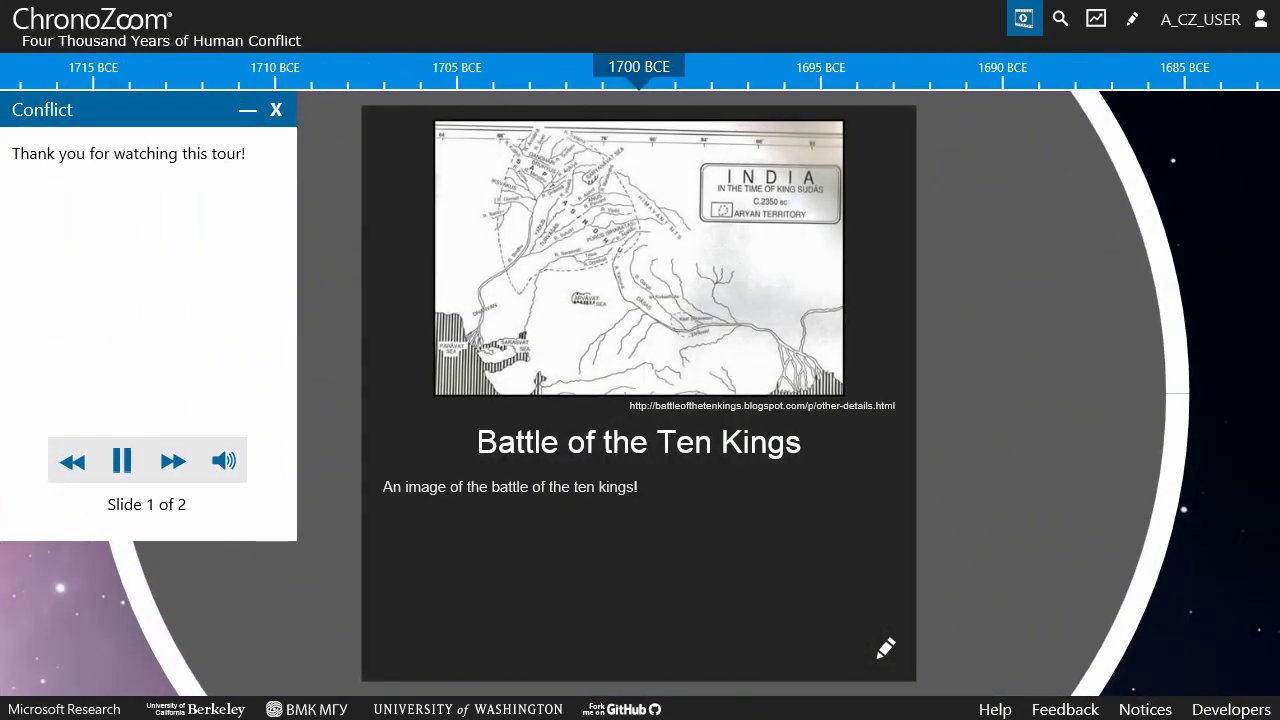
Advance the playing Conflict tour to its next slide
left_click(172, 461)
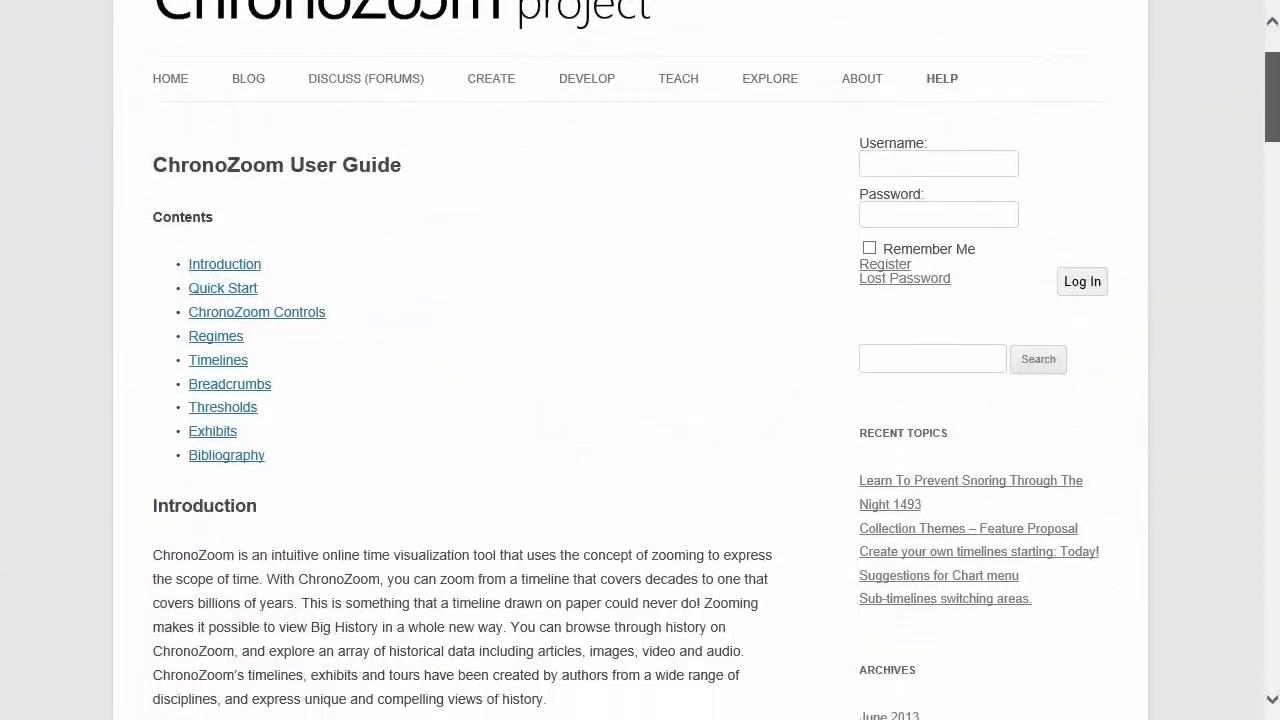
Look through the ChronoZoom User Guide, from its contents and introduction through the controls diagram and exhibits to the bibliography section
scroll(630, 360, "down", 6)
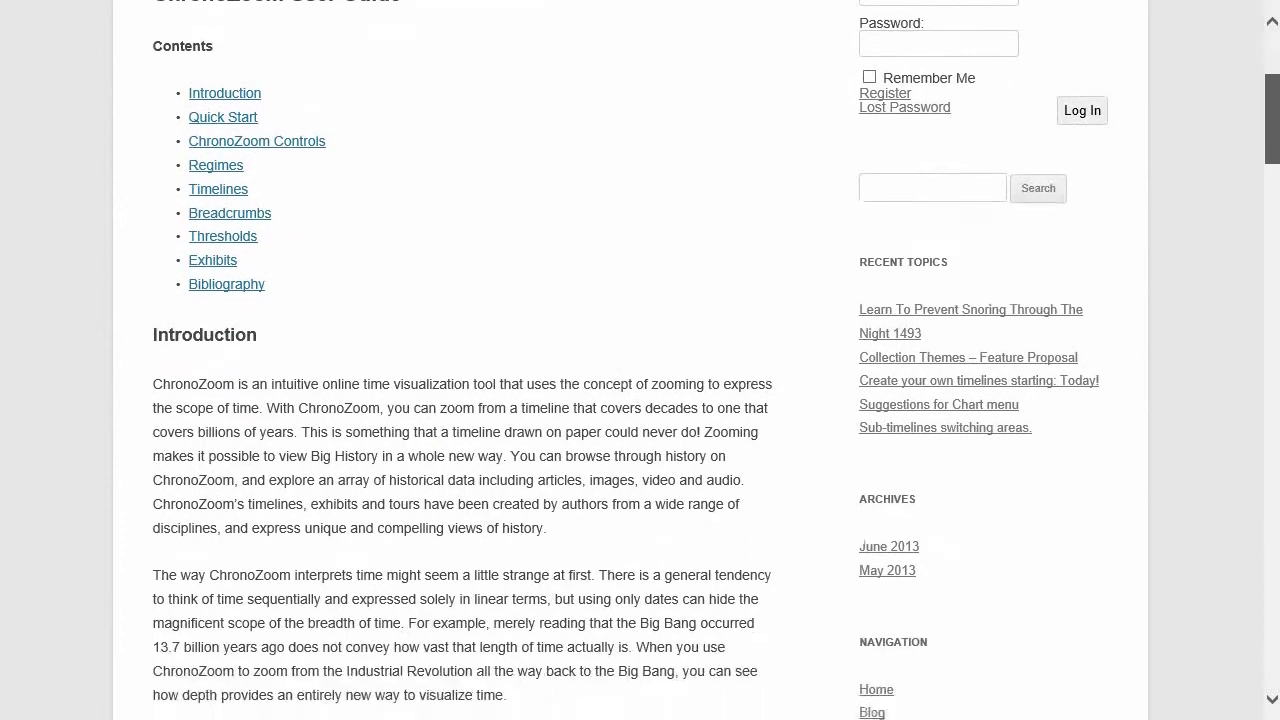
scroll(640, 360, "down", 8)
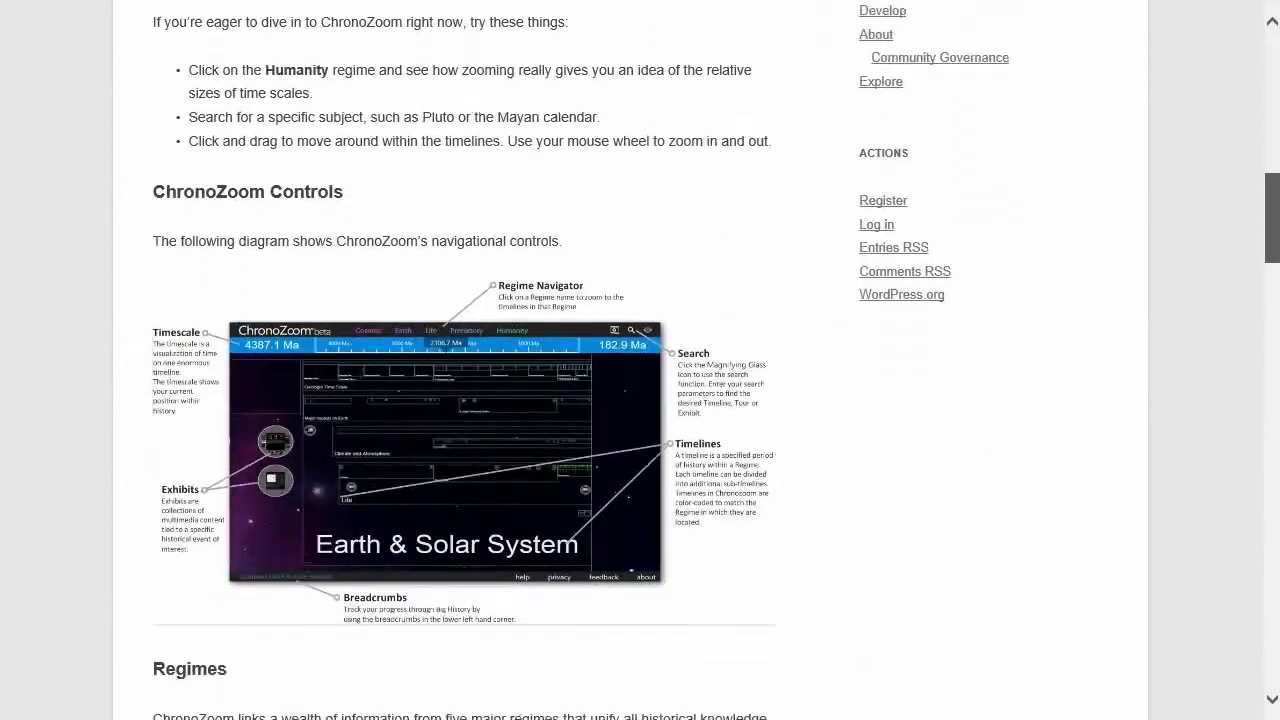
scroll(640, 360, "down", 8)
scroll(640, 360, "down", 3)
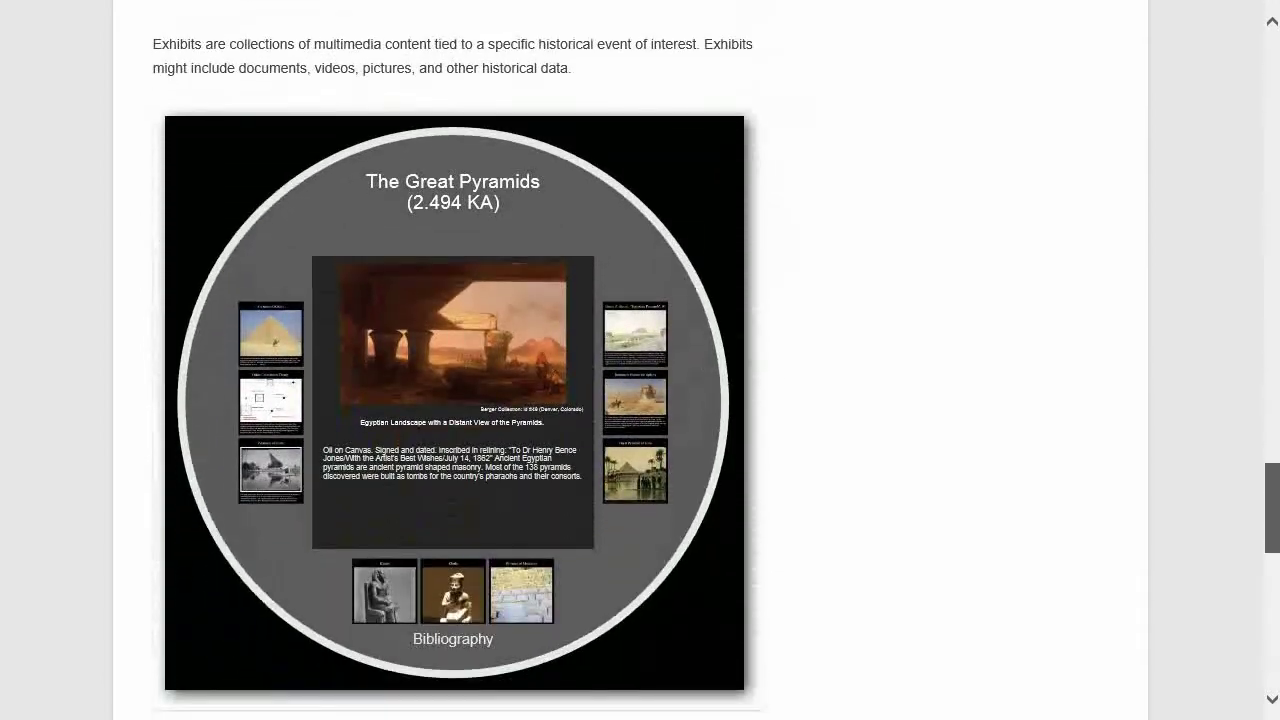
scroll(640, 360, "down", 2)
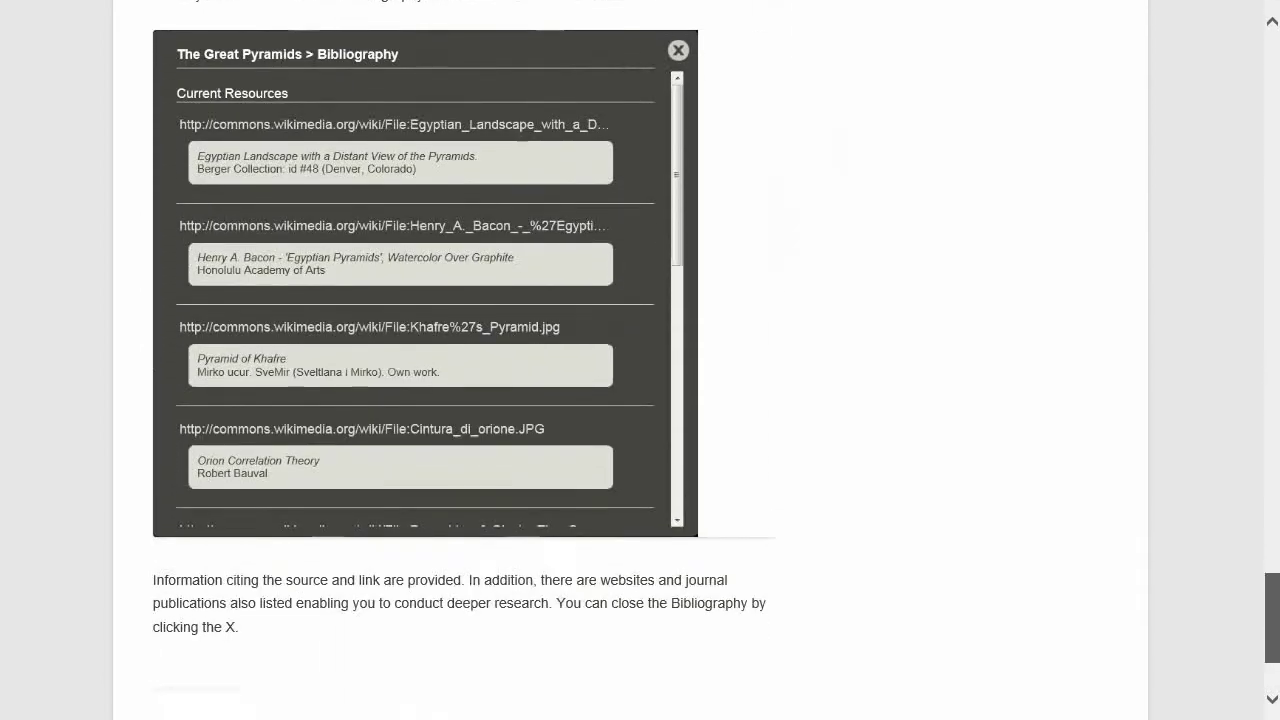
scroll(640, 360, "down", 1)
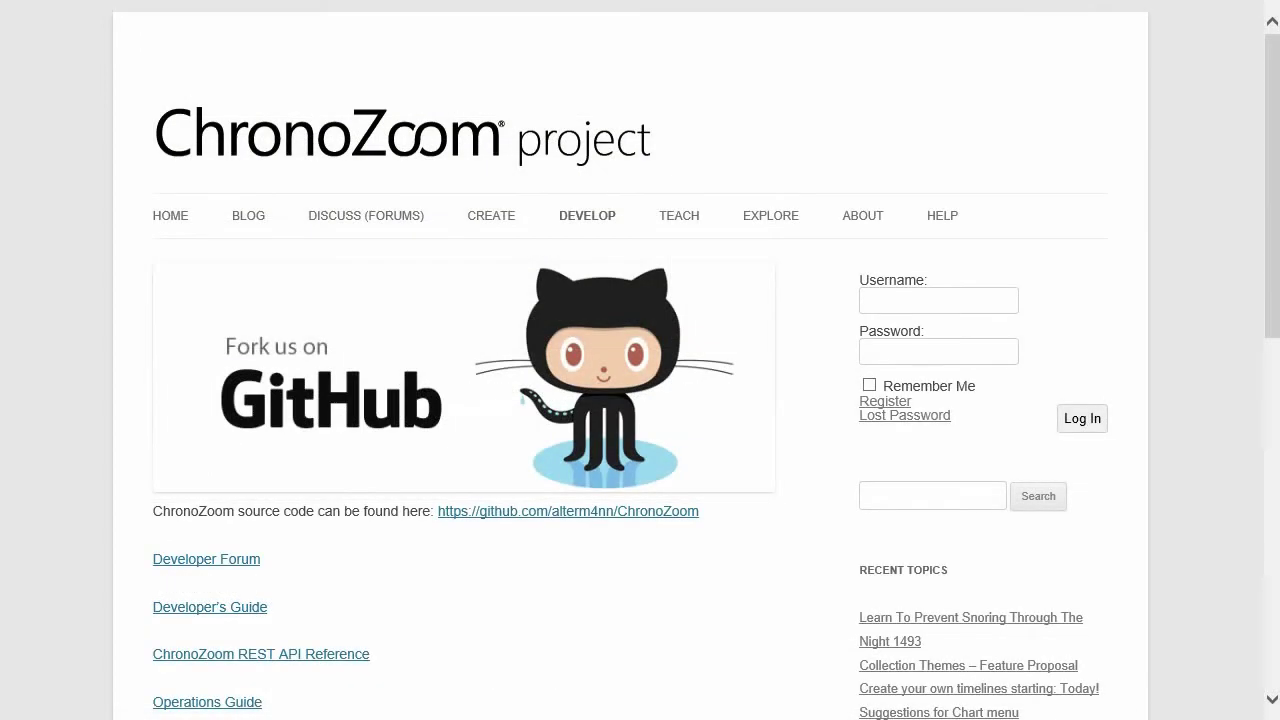
Look over the ChronoZoom project's Develop page with its source code, developer guide and API reference links
scroll(640, 360, "down", 3)
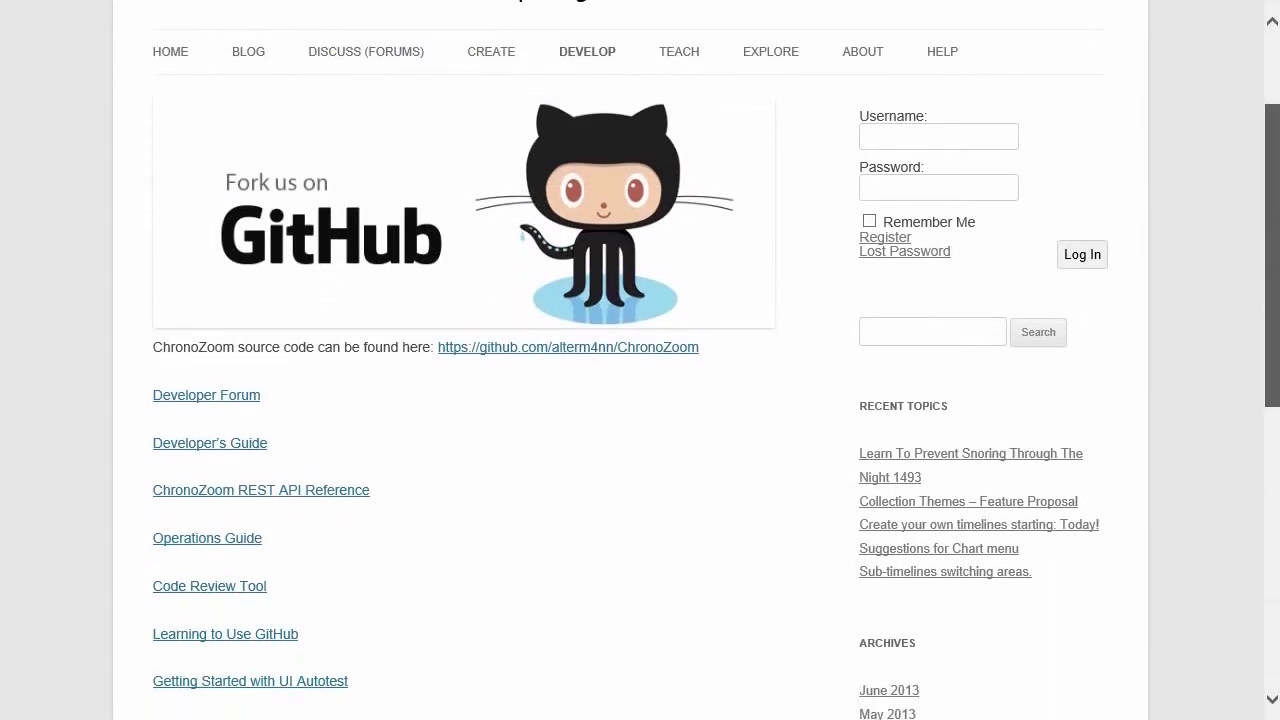
scroll(640, 360, "down", 1)
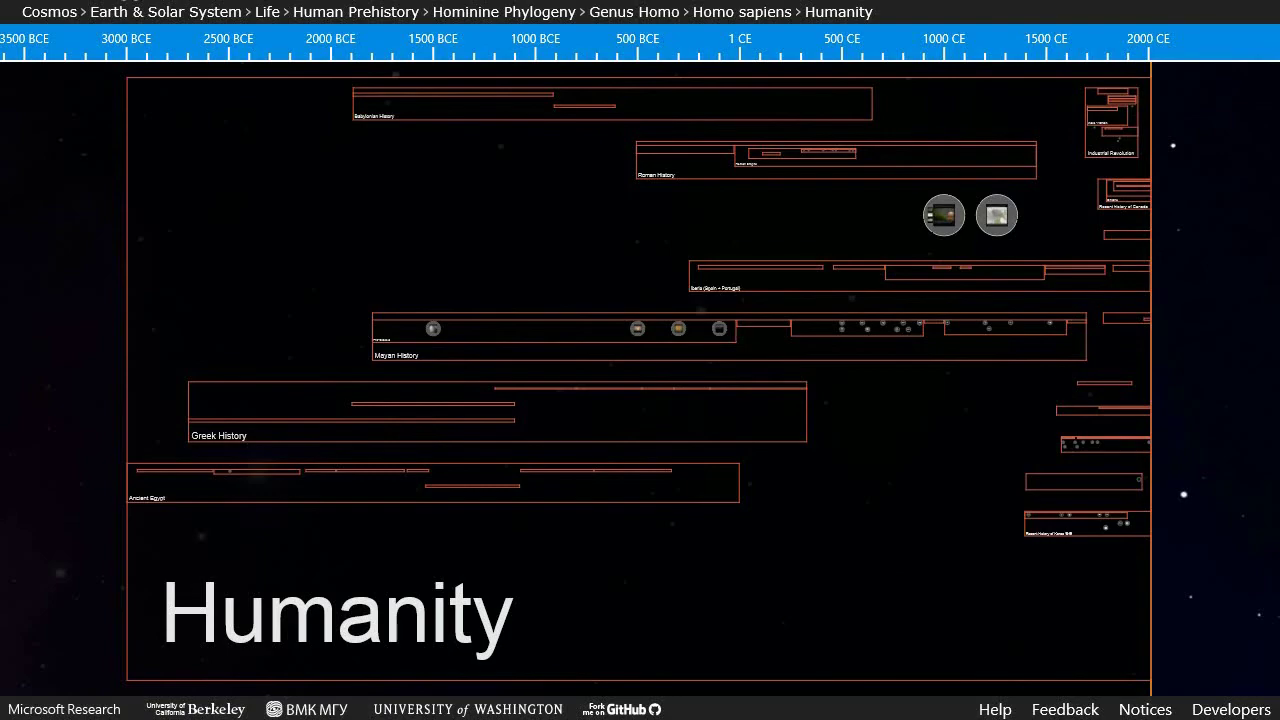